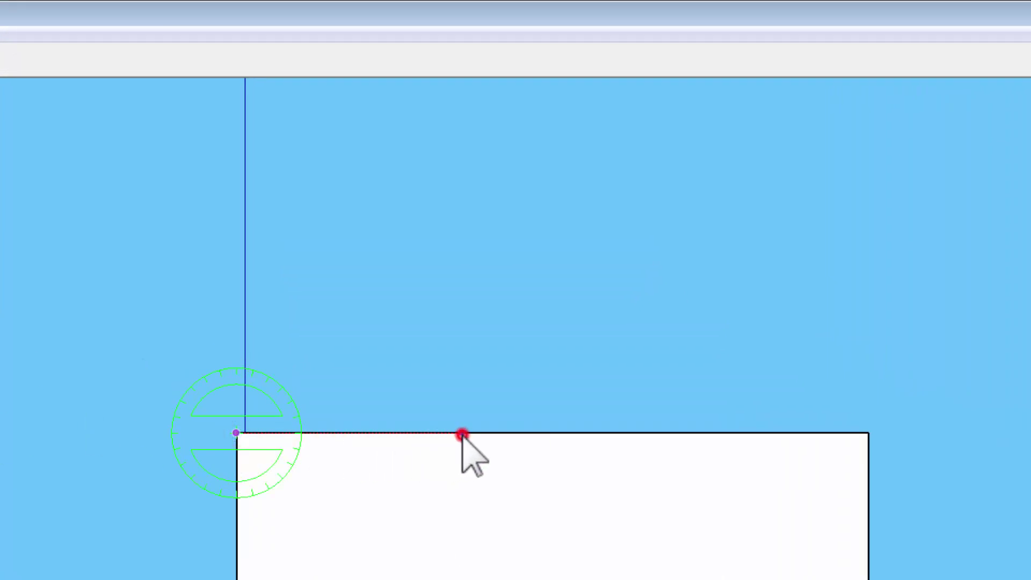
Step: Add a 45° Protractor guide through the wall's top-left corner, measured from the top edge
click(462, 433)
click(425, 243)
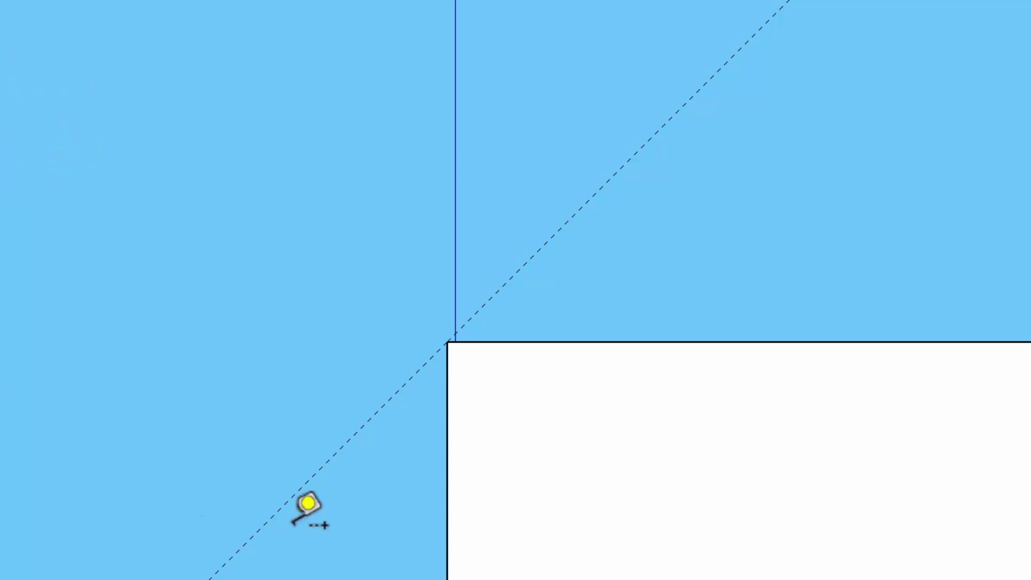
Step: Add two Tape Measure guides offset parallel to the diagonal corner guide
click(447, 341)
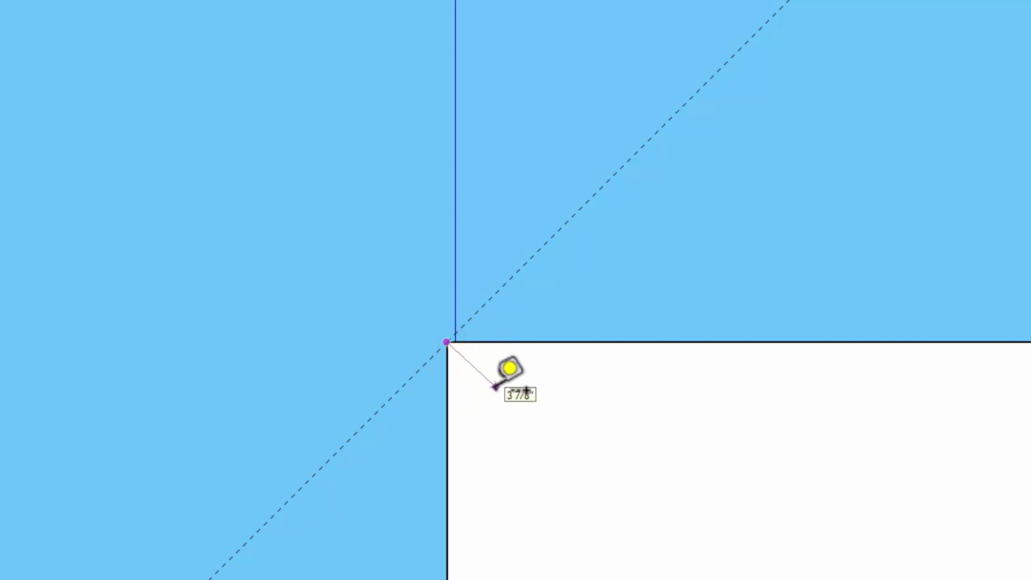
key(Escape)
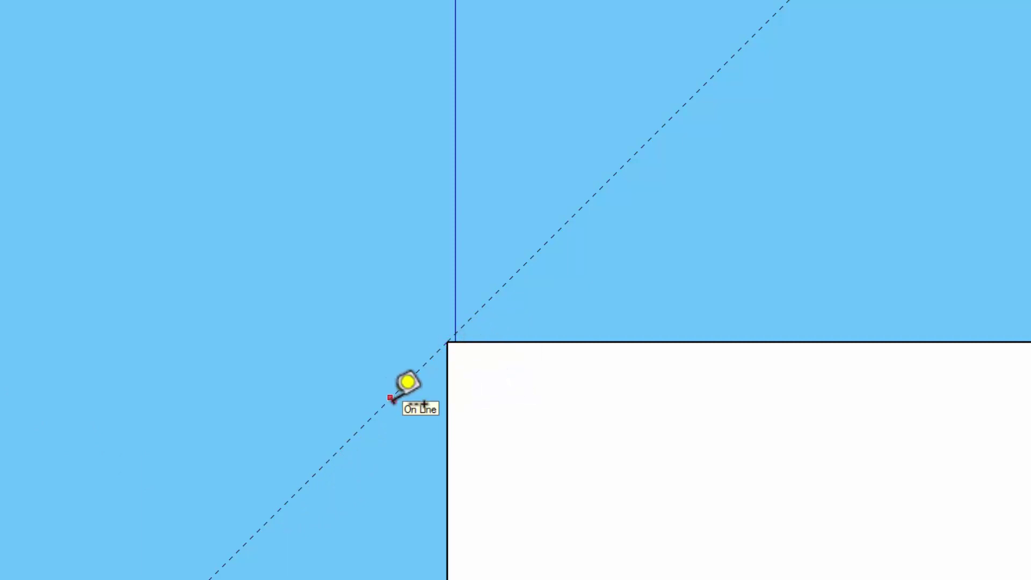
click(390, 398)
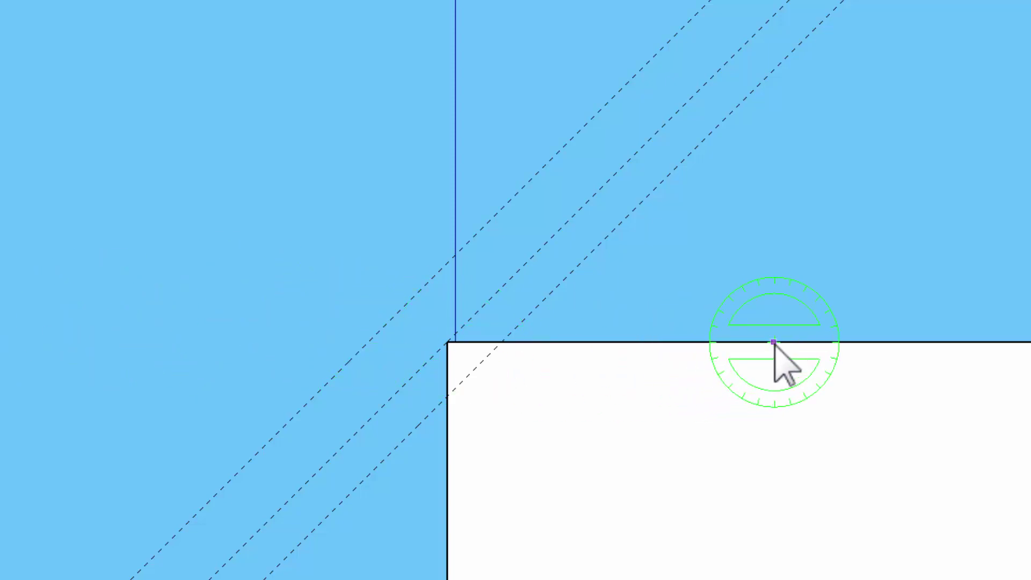
Step: Add a vertical Protractor guide through the midpoint of the wall's top edge
click(762, 342)
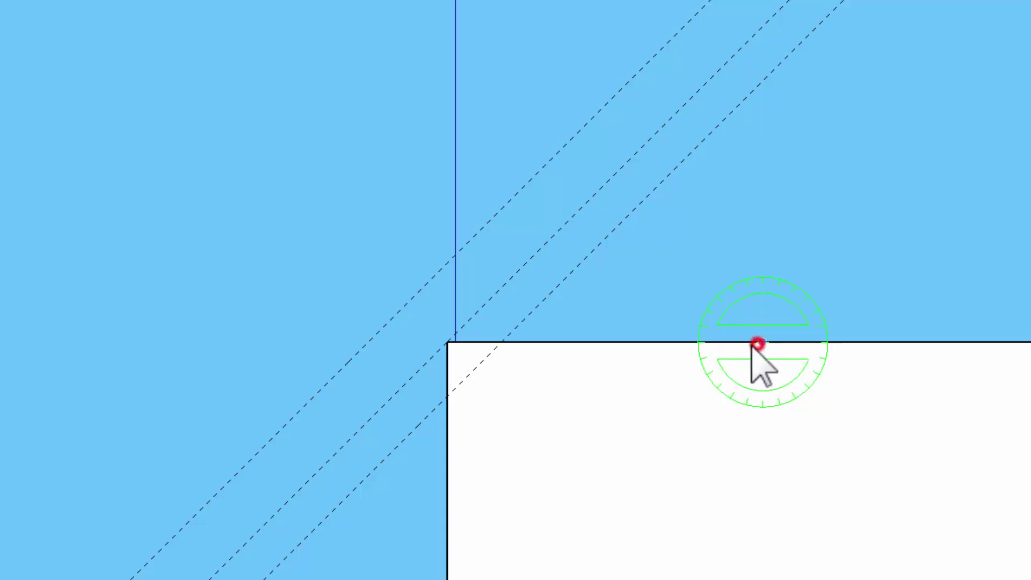
click(670, 343)
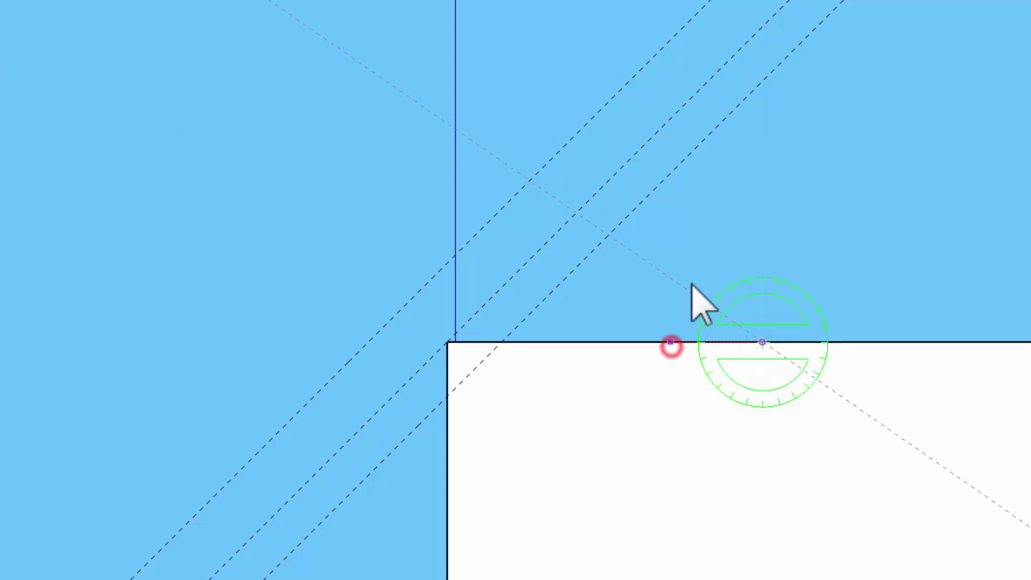
click(770, 240)
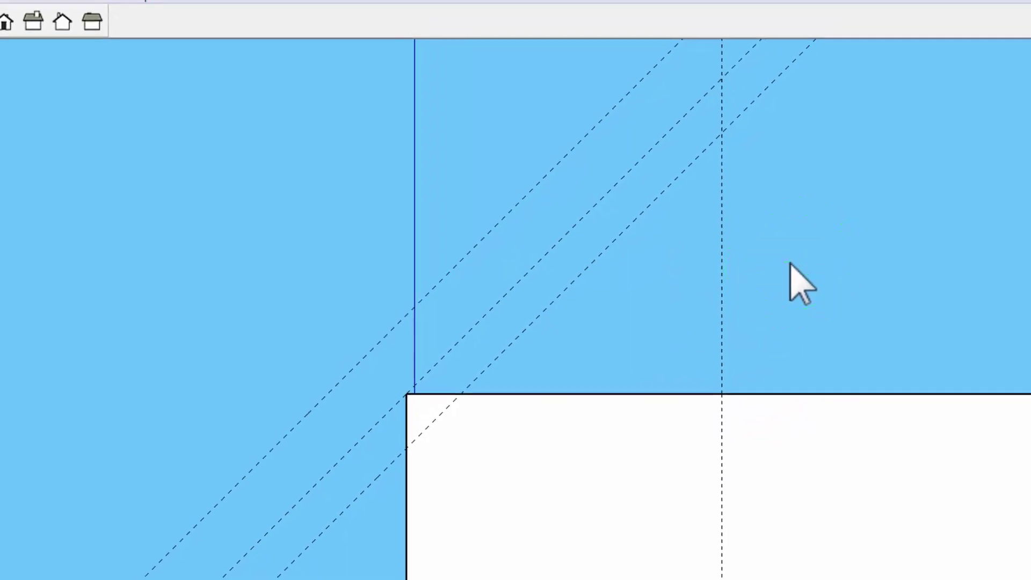
Step: Draw the closed slanted rafter profile between the diagonal guides, with vertical ends and a seat on the wall corner
shift+middle_drag(799, 280, 705, 434)
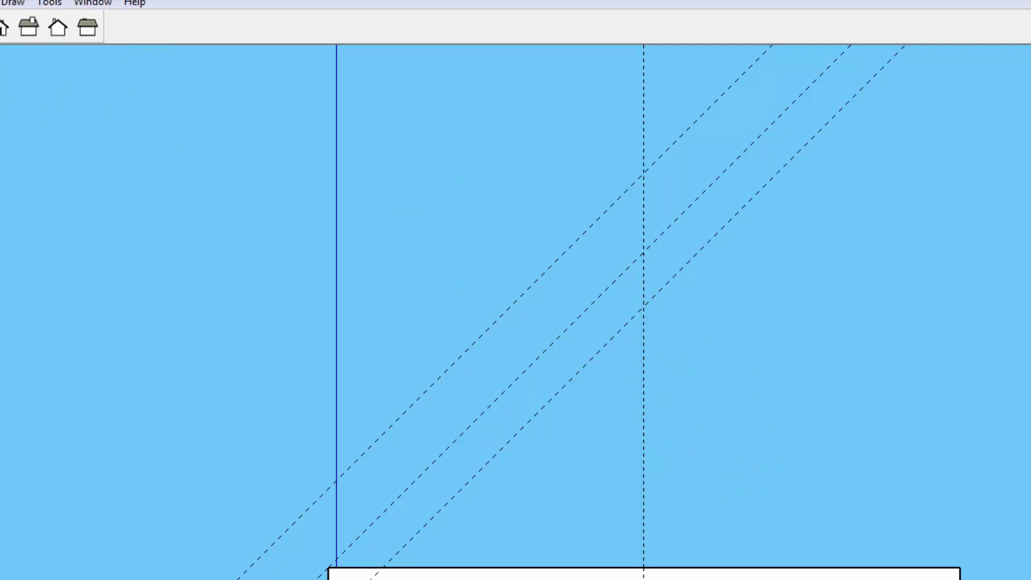
click(643, 173)
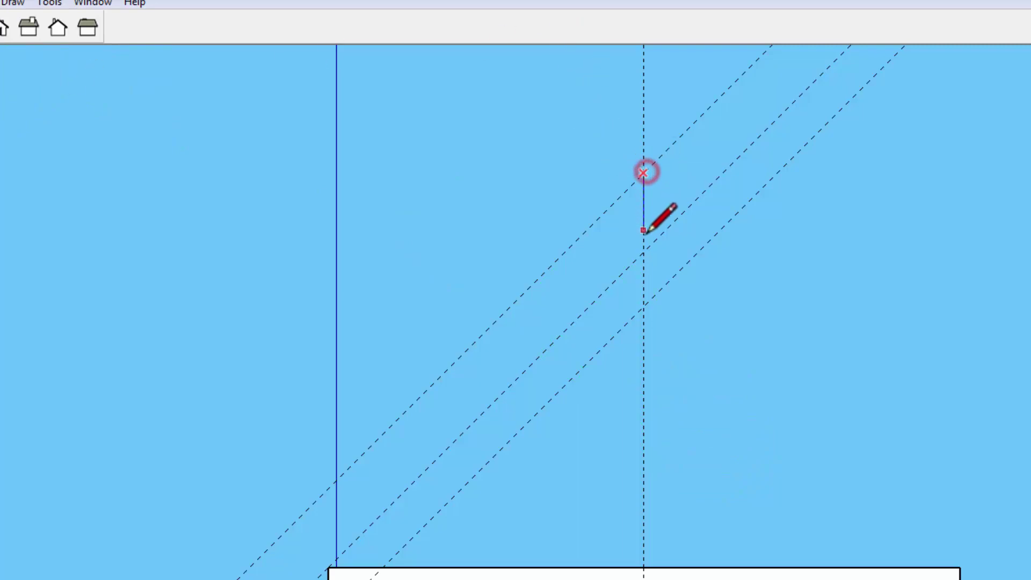
click(644, 305)
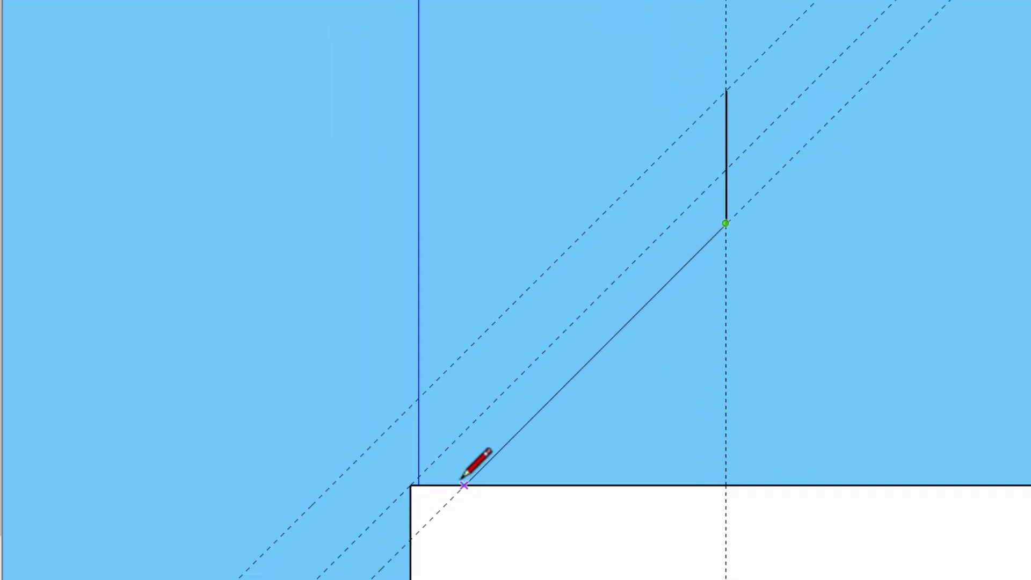
click(489, 459)
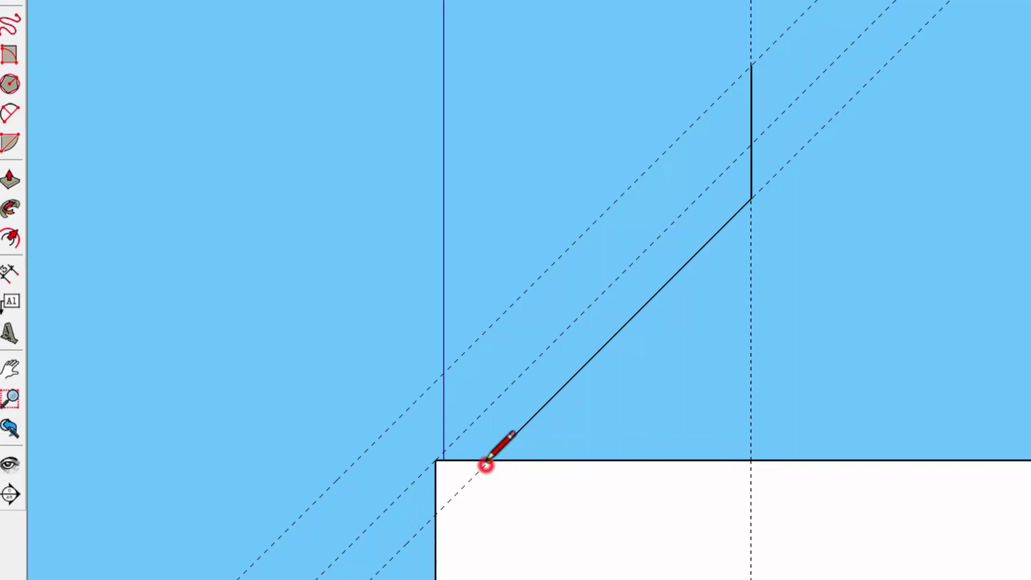
click(435, 460)
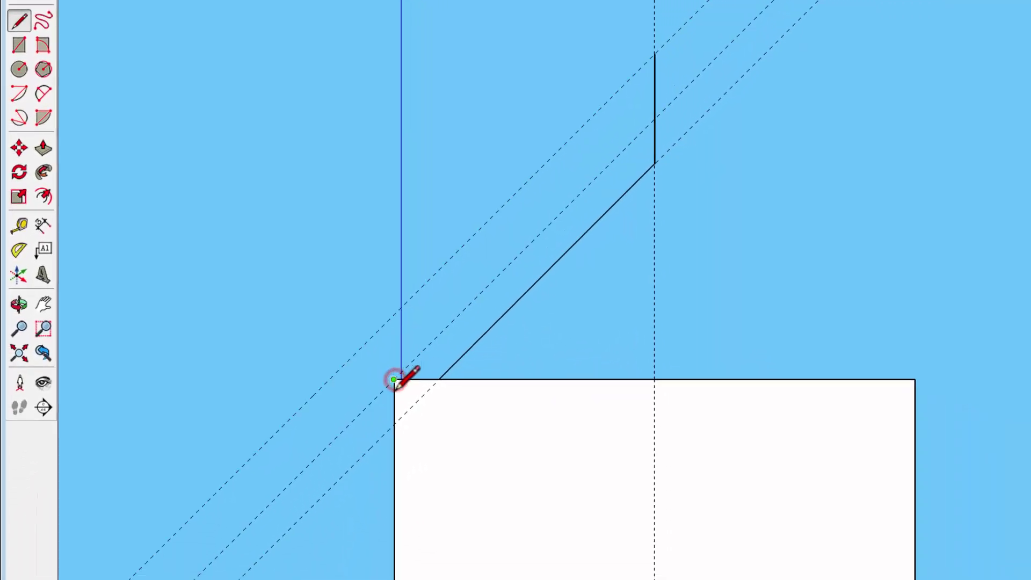
click(394, 424)
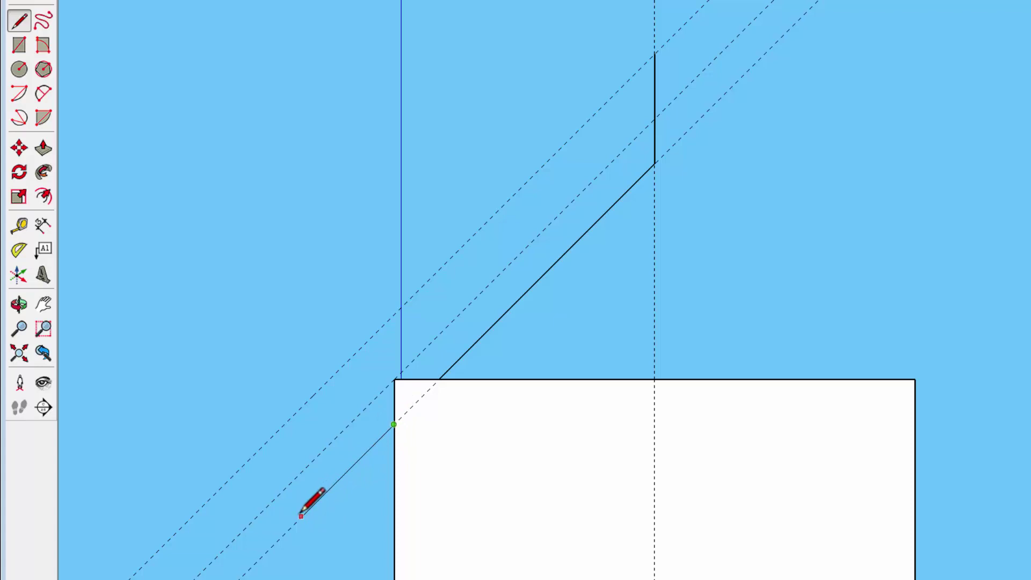
click(324, 493)
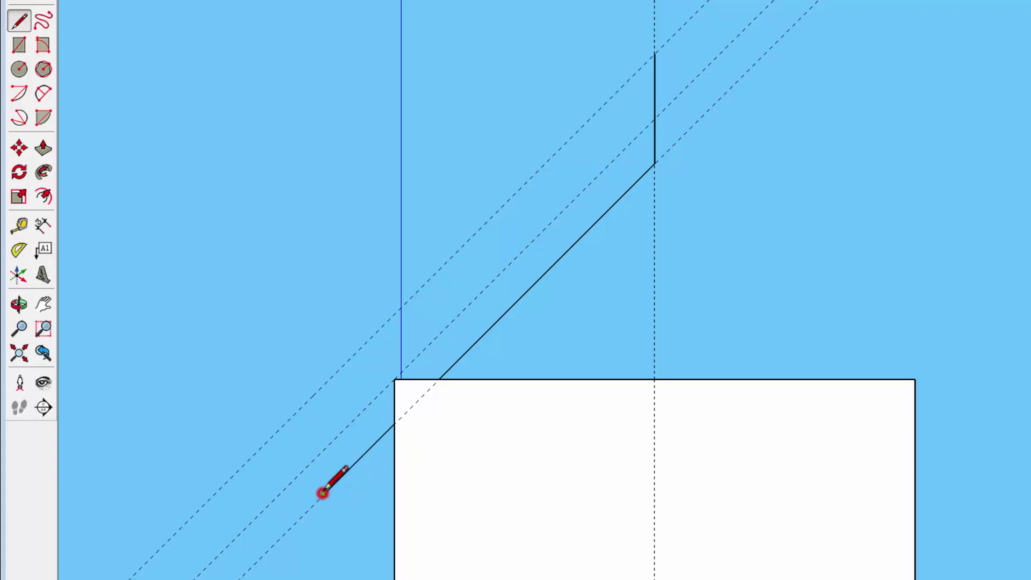
click(324, 385)
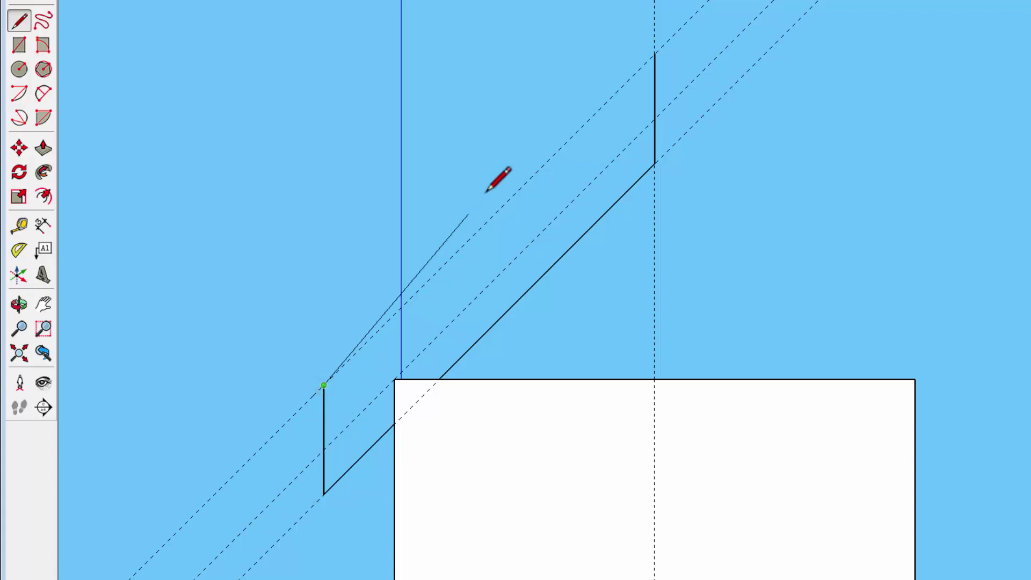
click(655, 54)
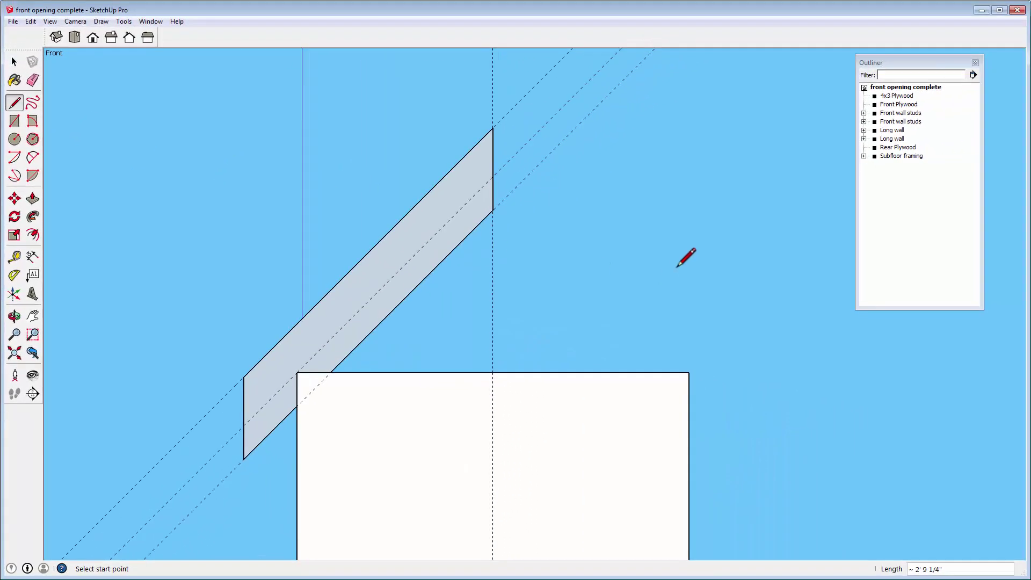
Step: Push/Pull the rafter face to a thickness of 1.5"
mouse_move(677, 266)
middle_down()
mouse_move(598, 301)
mouse_move(189, 402)
mouse_move(65, 400)
middle_up()
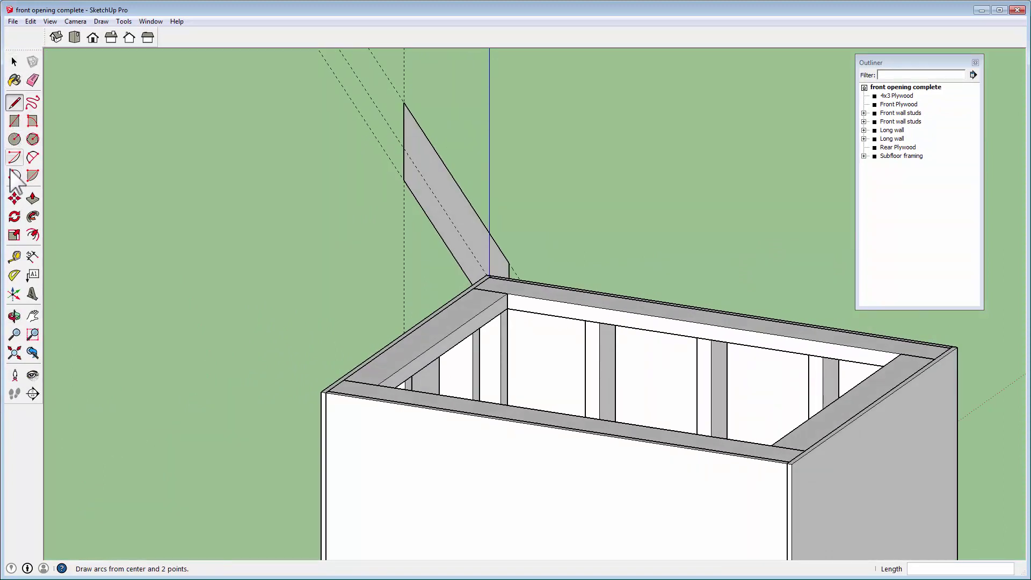
click(34, 196)
drag(429, 201, 473, 213)
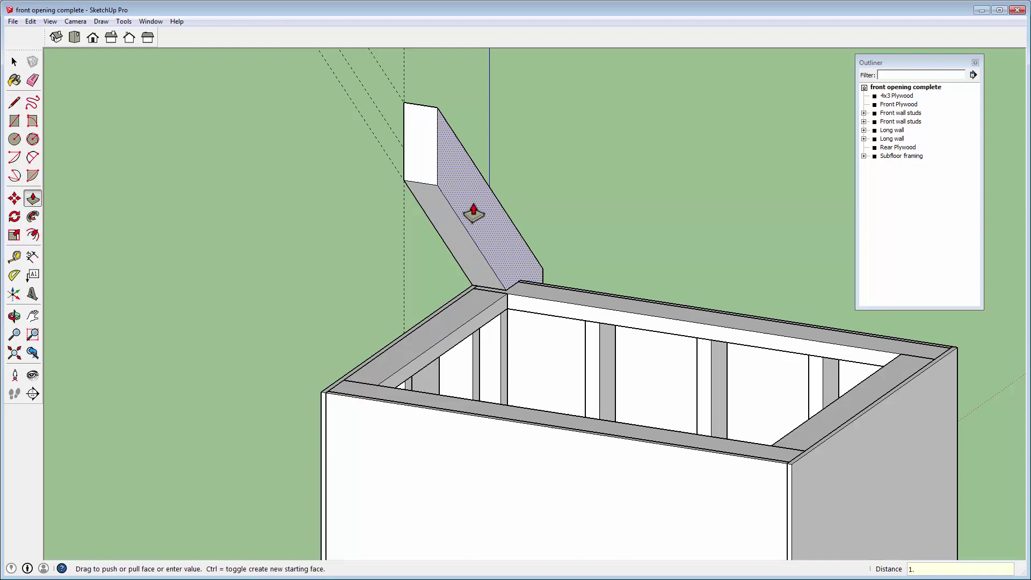
text(1.5")
key(Return)
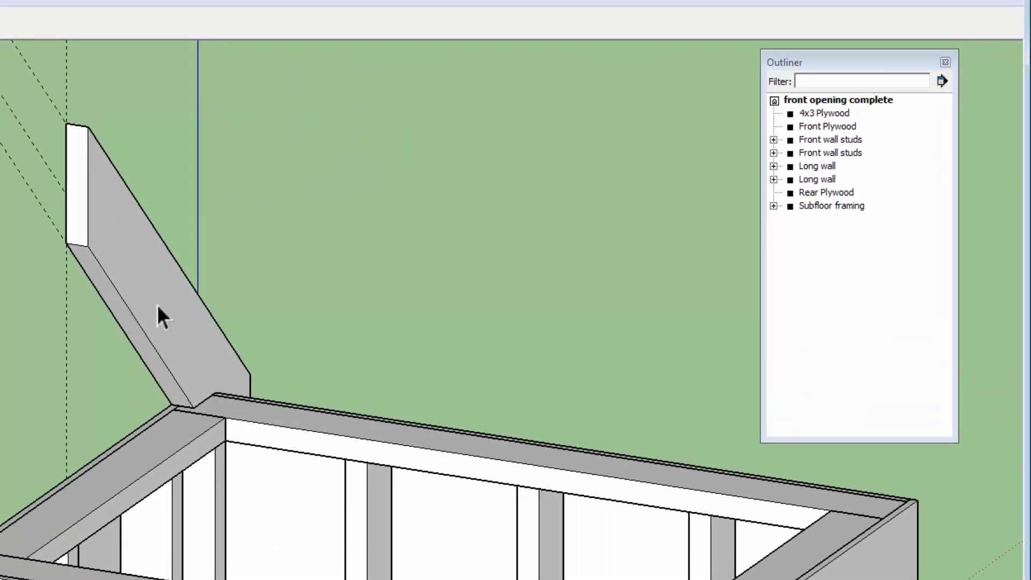
Step: Make the rafter board a group and name it 'Rafter' in the Outliner
triple_click(157, 305)
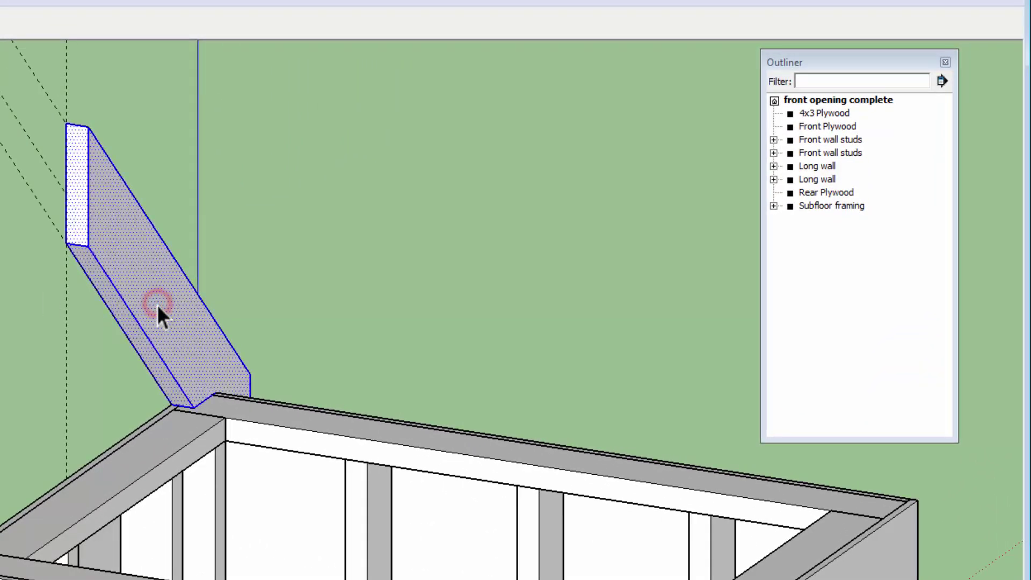
right_click(156, 304)
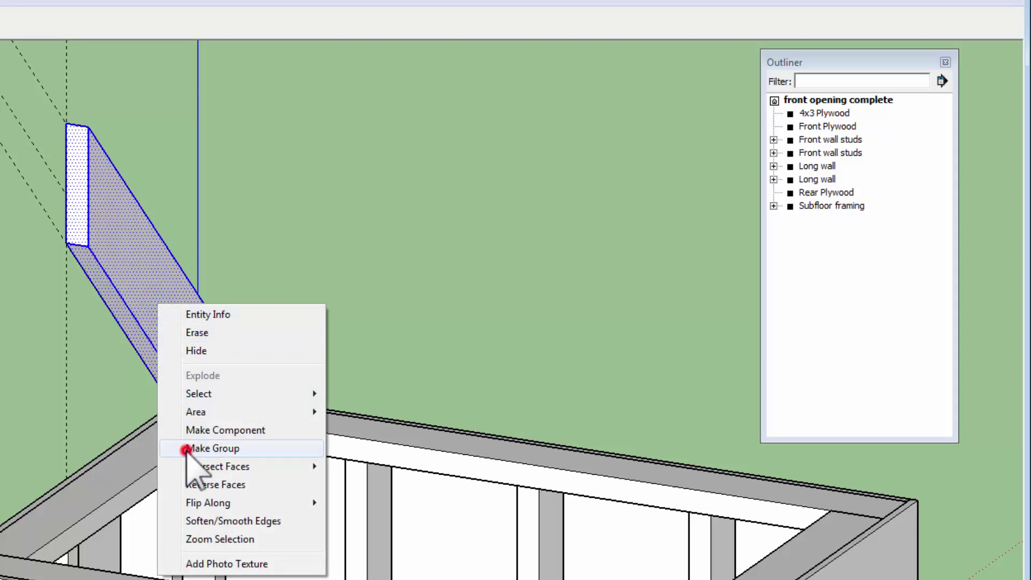
click(186, 450)
click(800, 165)
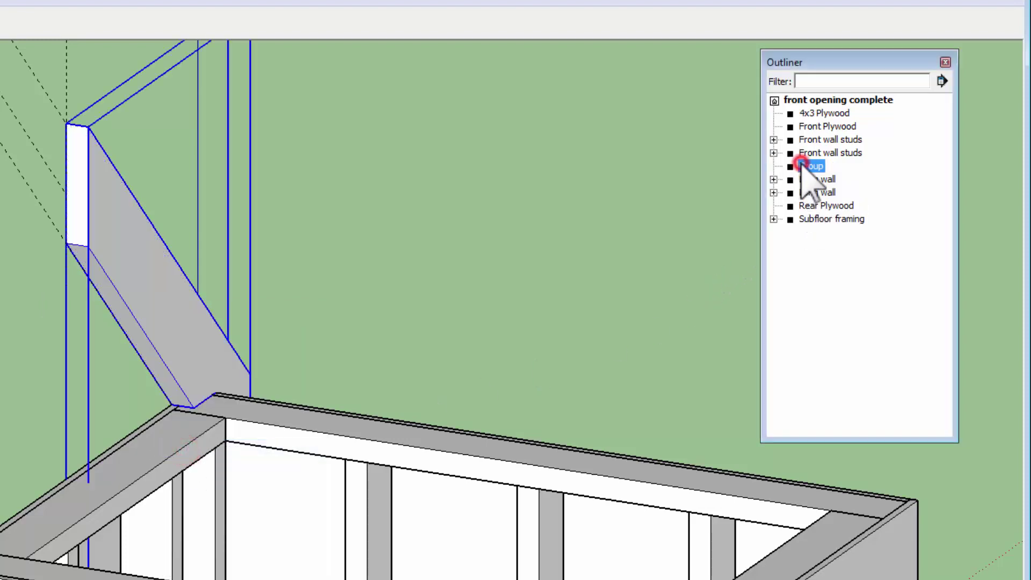
right_click(801, 164)
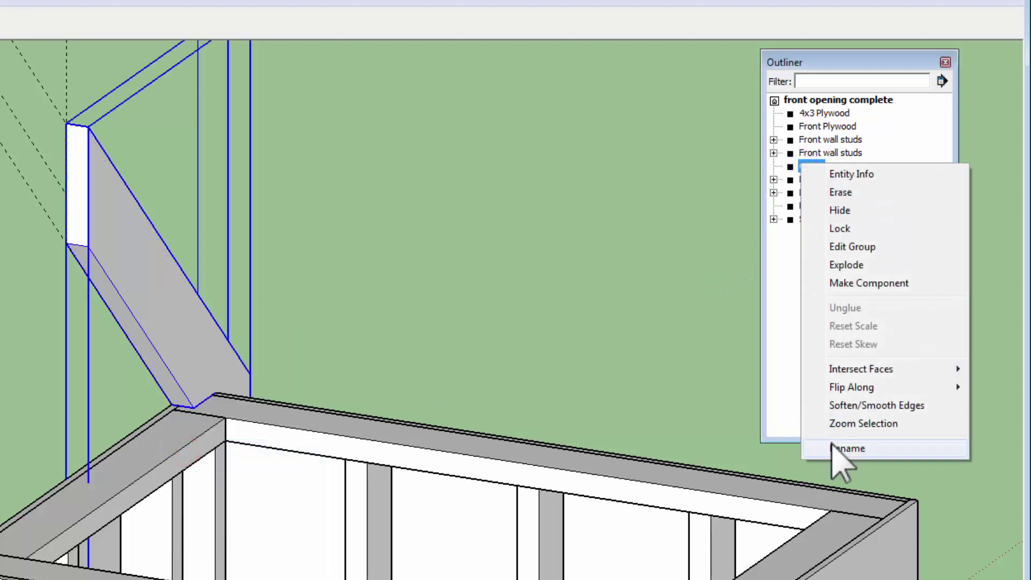
click(833, 442)
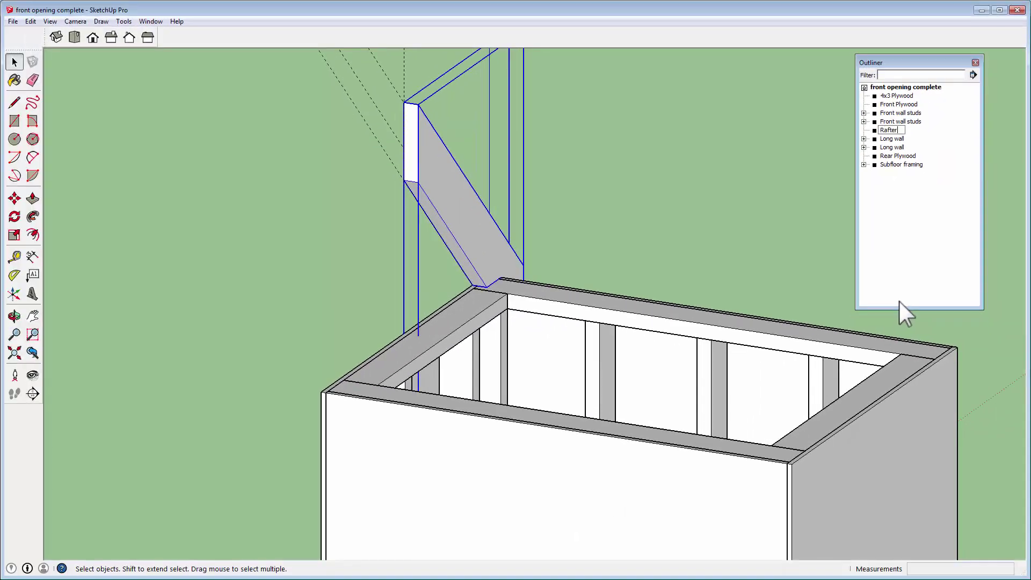
key(Return)
Step: Move the Rafter group along the green axis so its bottom corner meets the top plate corner
mouse_move(293, 314)
middle_down()
mouse_move(493, 334)
mouse_move(639, 302)
mouse_move(600, 336)
mouse_move(495, 349)
mouse_move(318, 341)
mouse_move(298, 330)
middle_up()
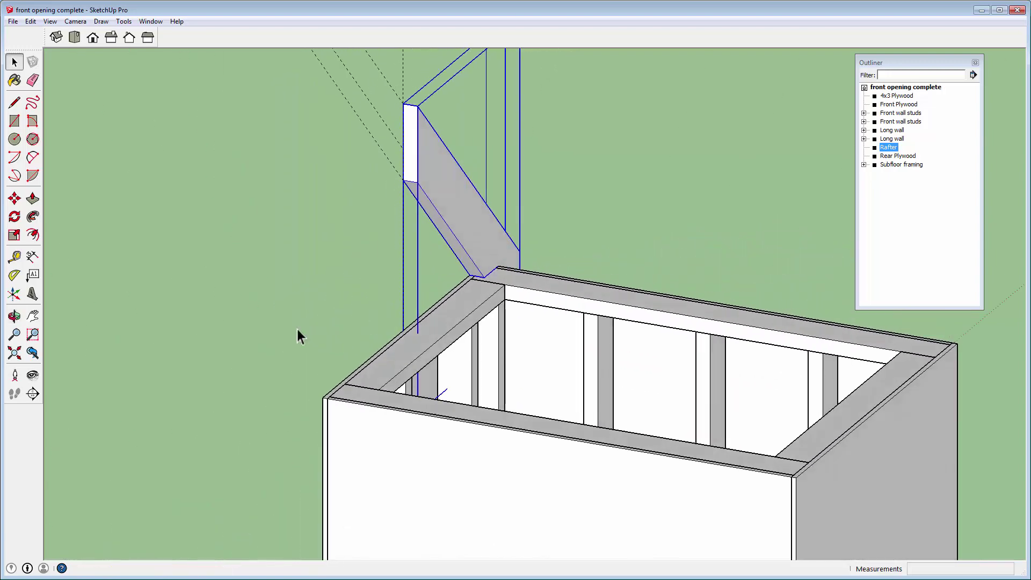
scroll(427, 292, up, 5)
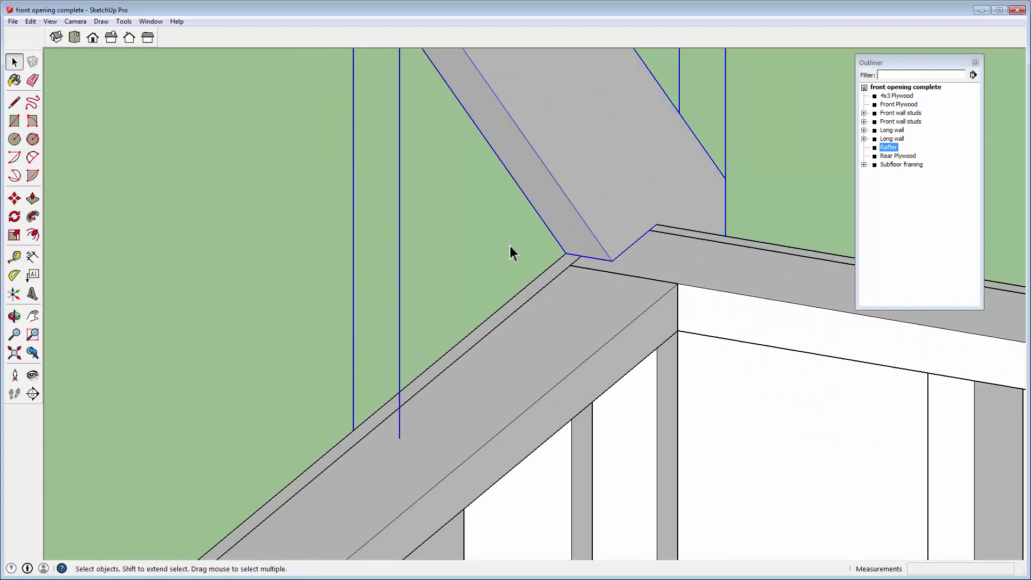
key(m)
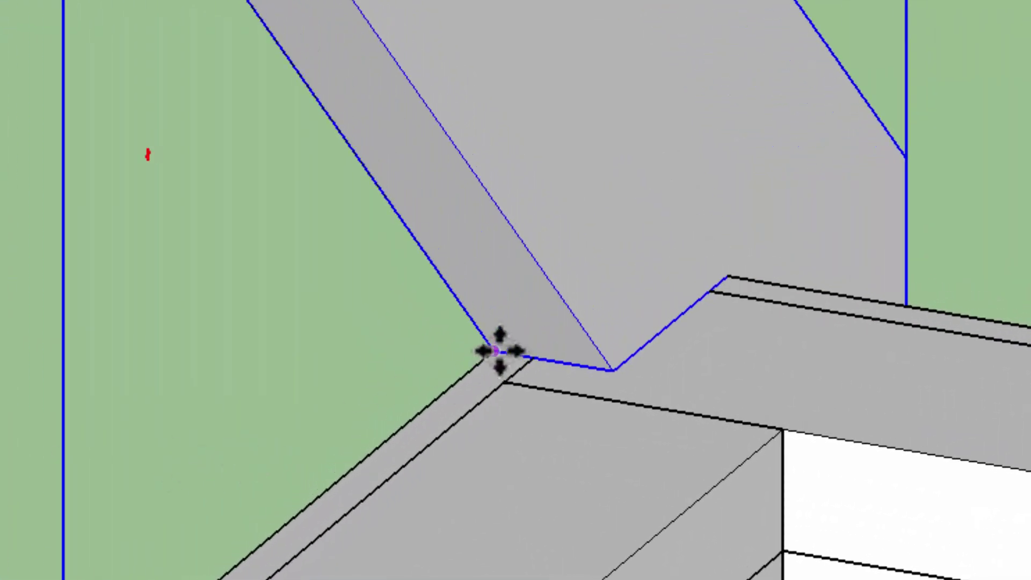
click(499, 351)
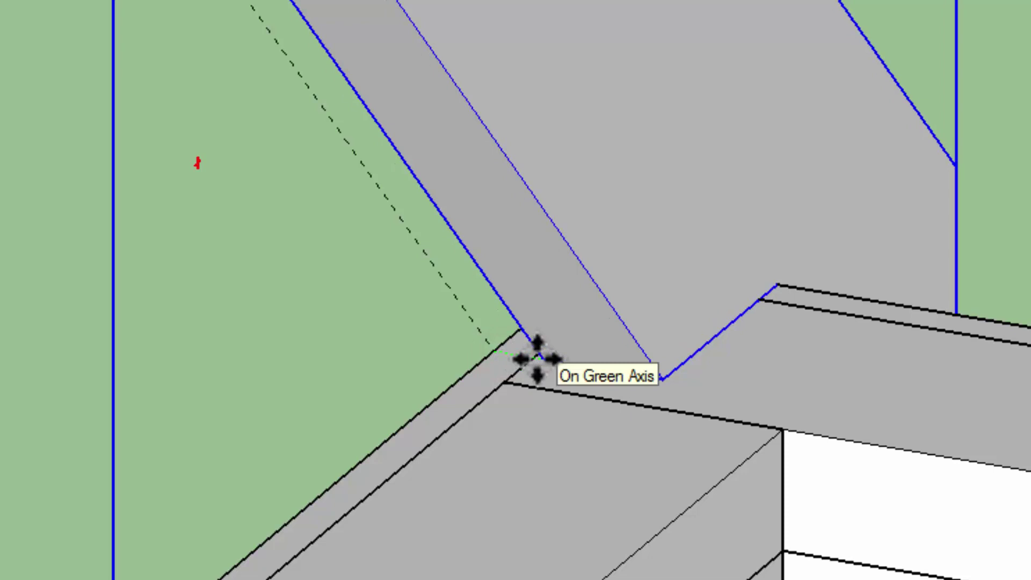
click(529, 359)
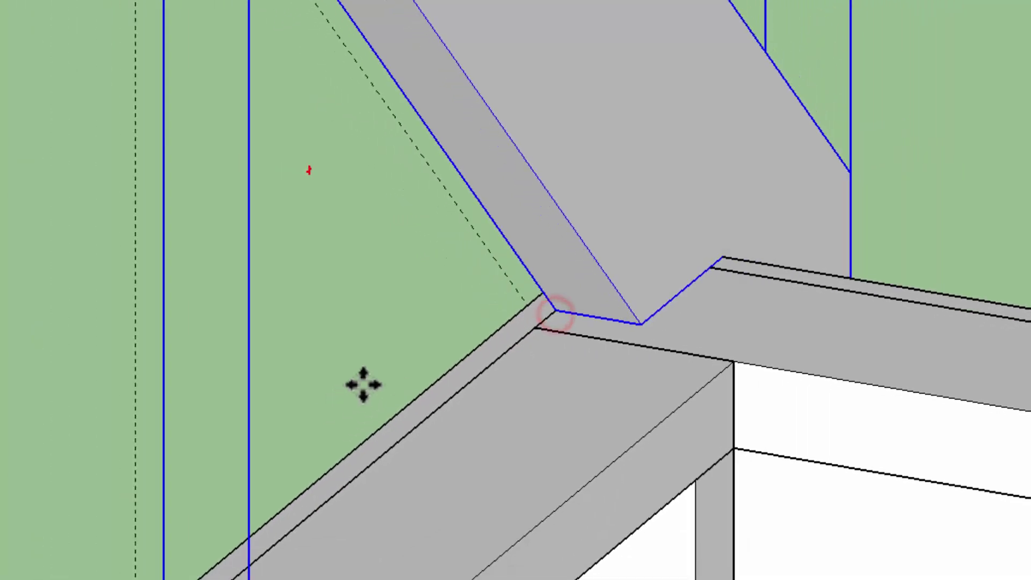
middle_drag(361, 384, 423, 355)
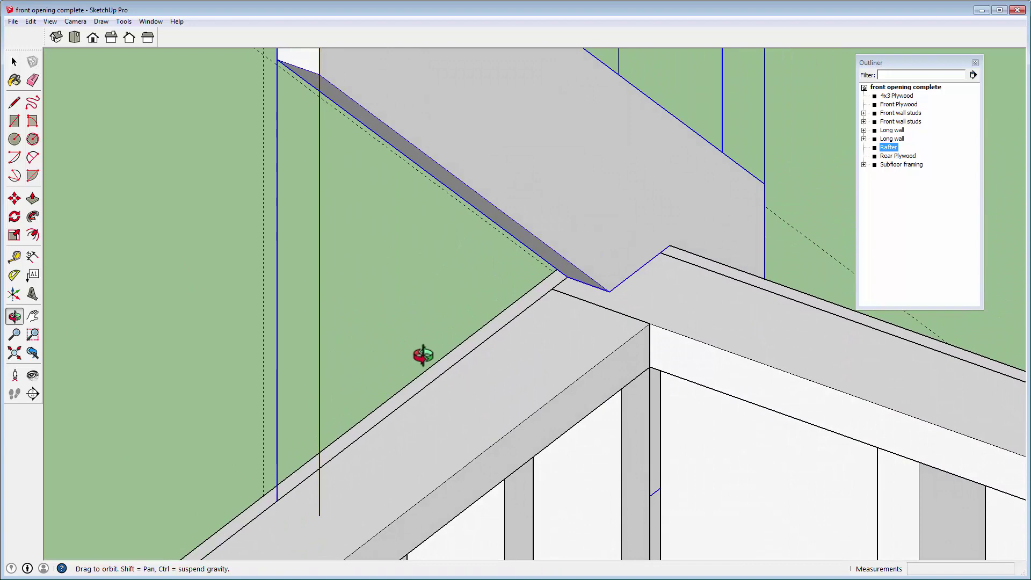
Step: Copy the Rafter to the far corner of the long wall top
key(m)
scroll(463, 346, down, 3)
mouse_move(755, 410)
shift+middle_down()
mouse_move(635, 352)
mouse_move(542, 279)
shift+middle_up()
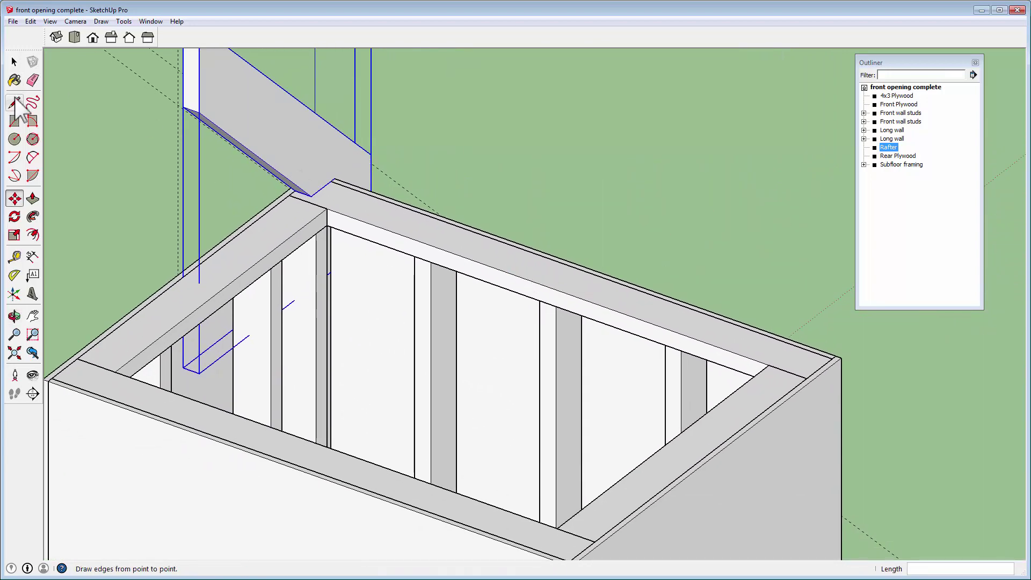
click(307, 195)
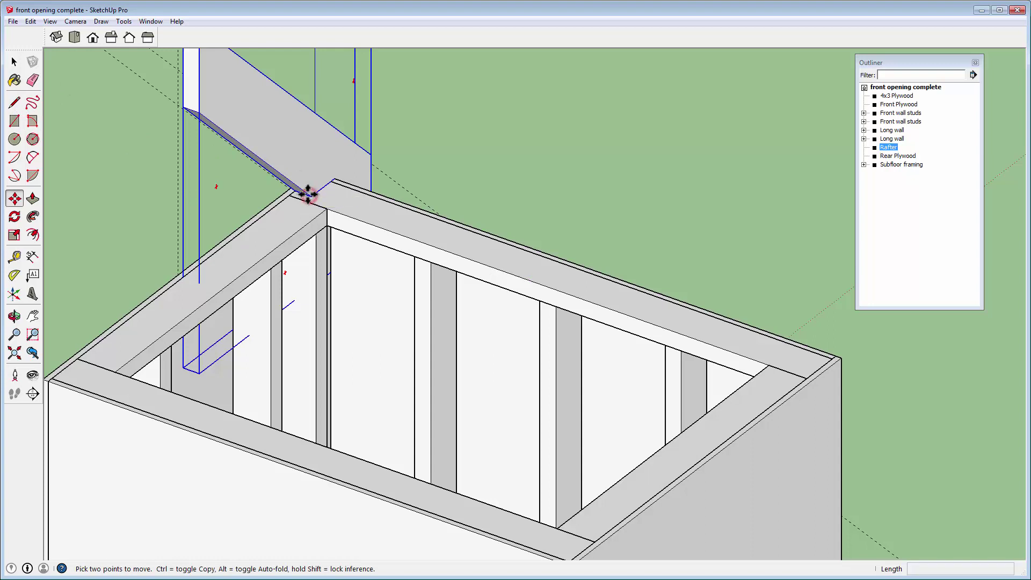
key(ctrl)
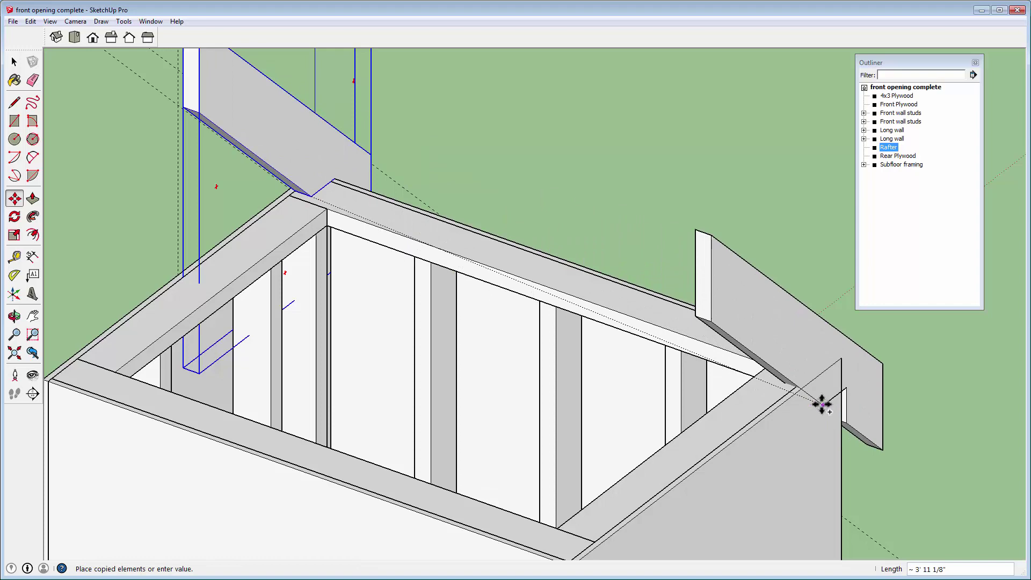
scroll(797, 364, up, 4)
scroll(798, 364, up, 3)
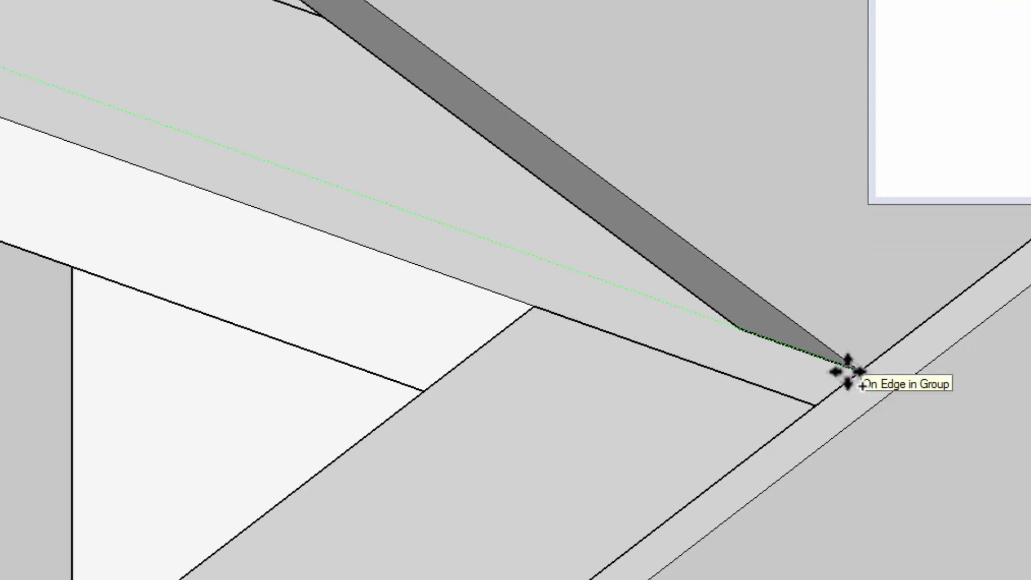
click(850, 371)
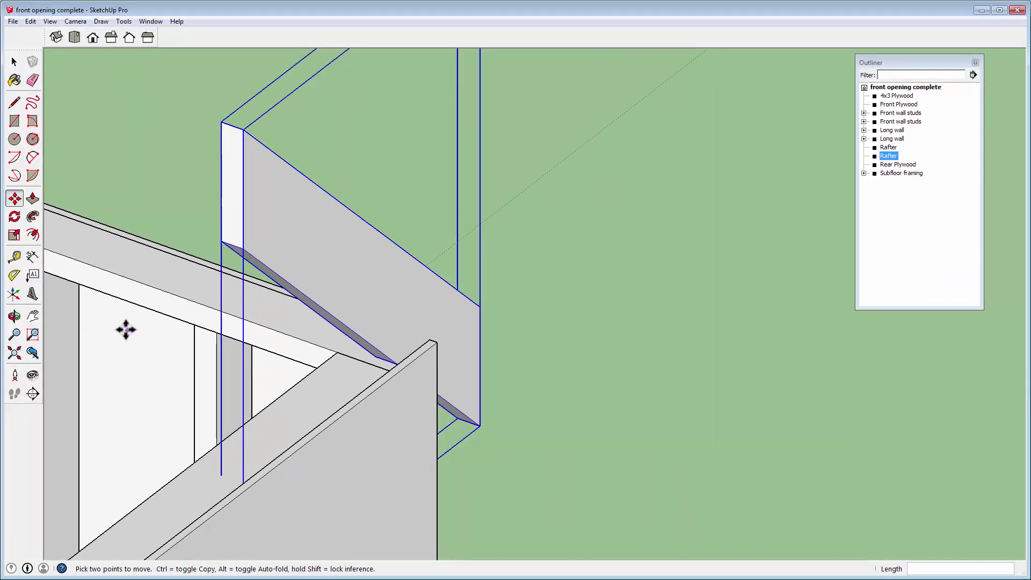
Step: Array the copy into four equal divisions, giving five evenly spaced rafters
shift+middle_drag(152, 335, 511, 334)
scroll(505, 334, down, 4)
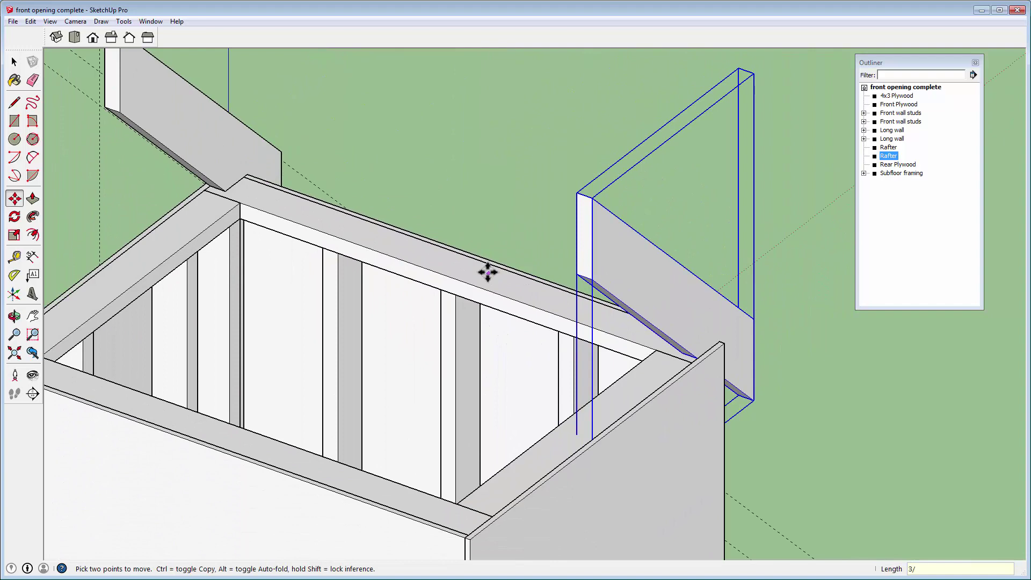
key(Return)
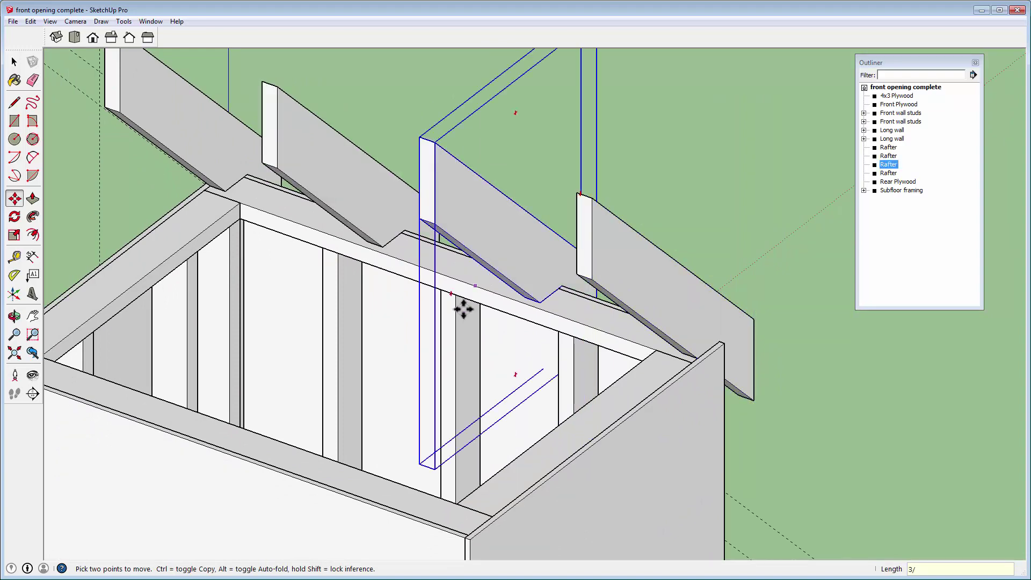
middle_drag(445, 379, 539, 345)
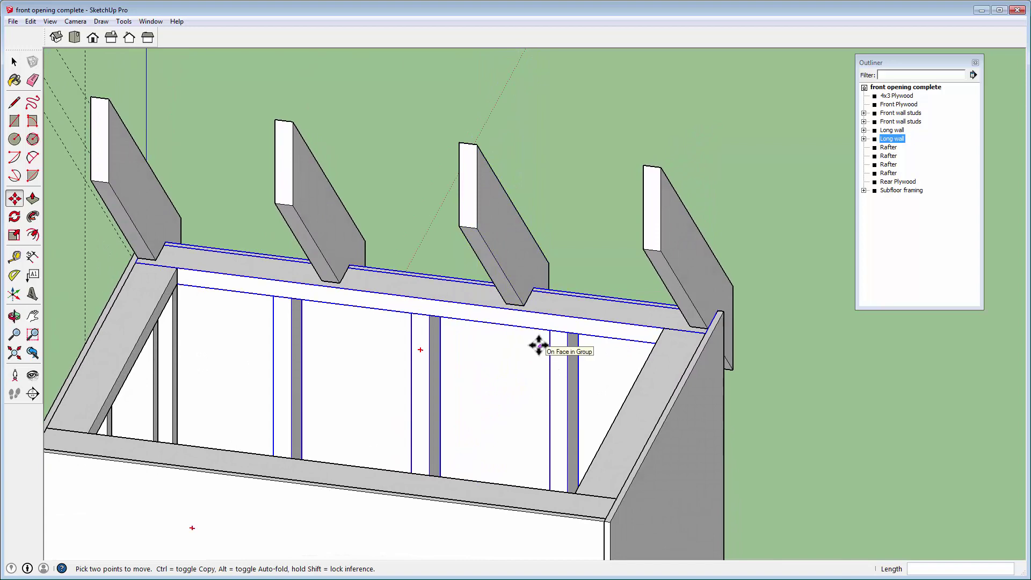
key(Return)
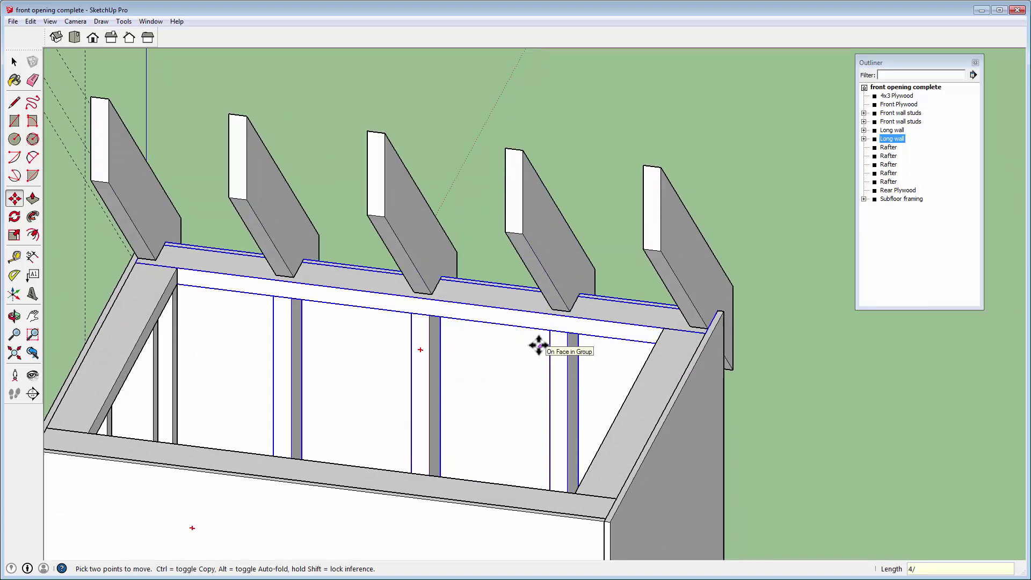
Step: Select all five rafters and combine them into one group
middle_drag(539, 345, 12, 63)
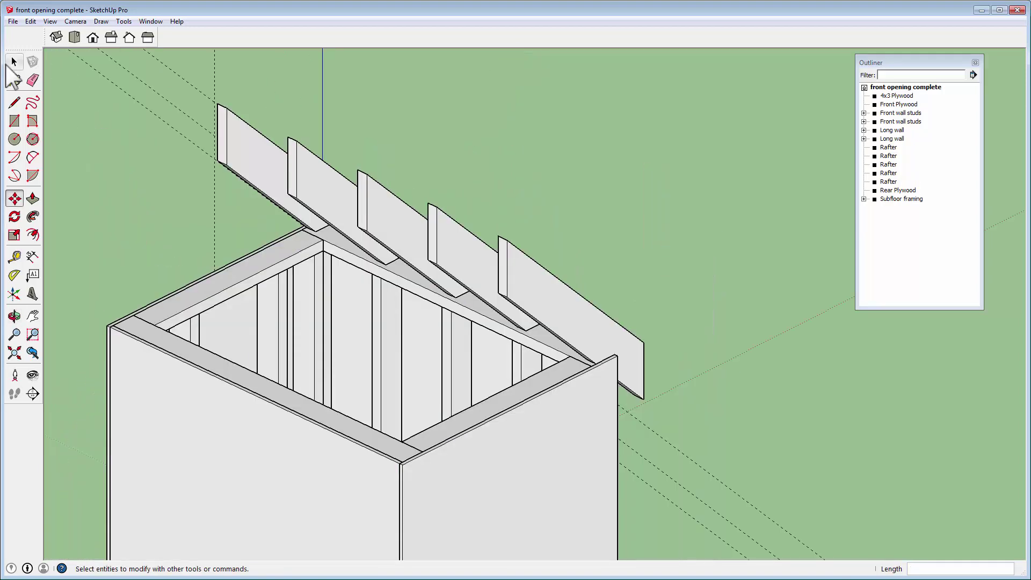
click(11, 63)
click(239, 153)
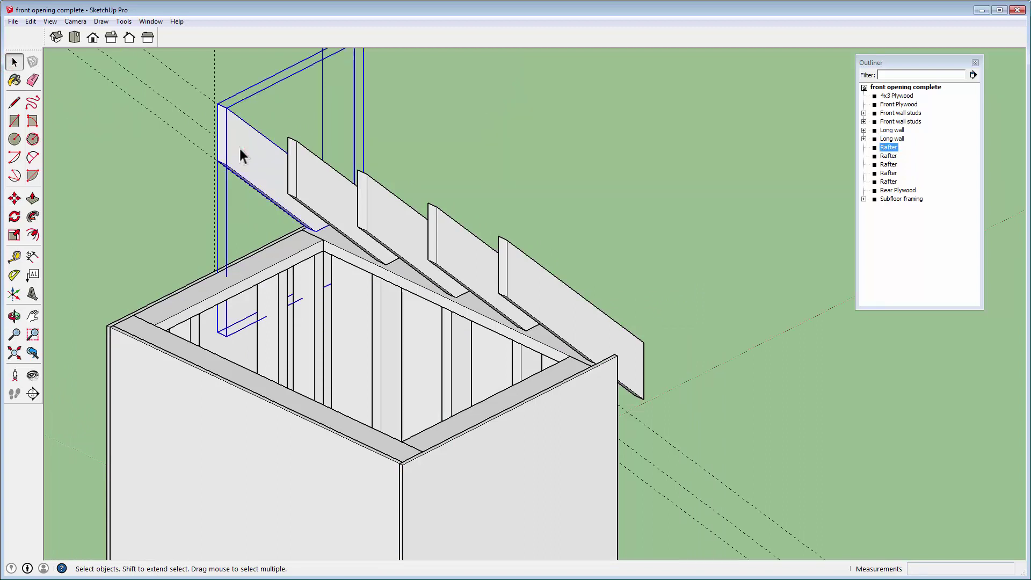
shift+click(339, 189)
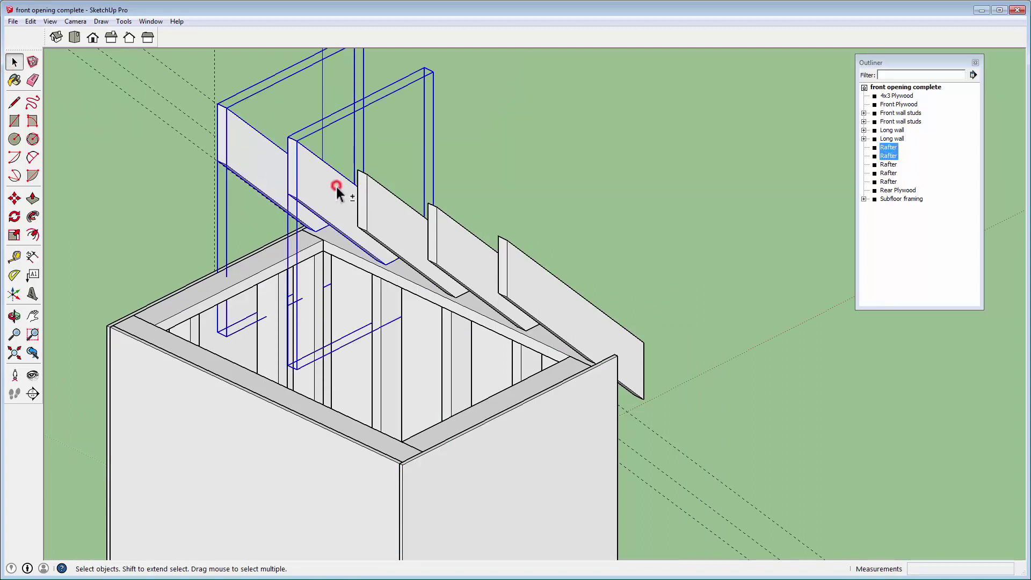
shift+click(378, 203)
shift+click(476, 249)
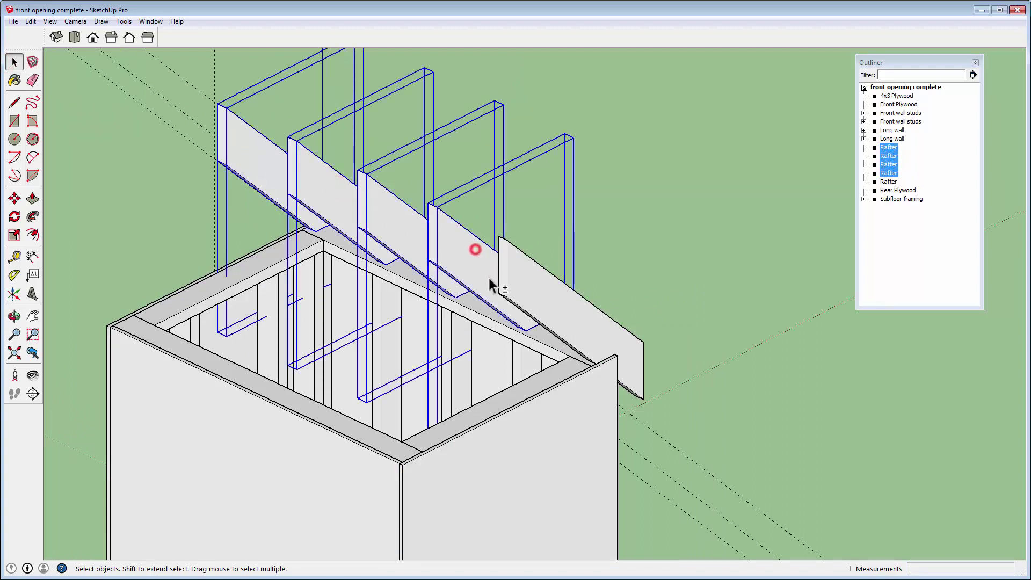
shift+click(529, 282)
right_click(530, 280)
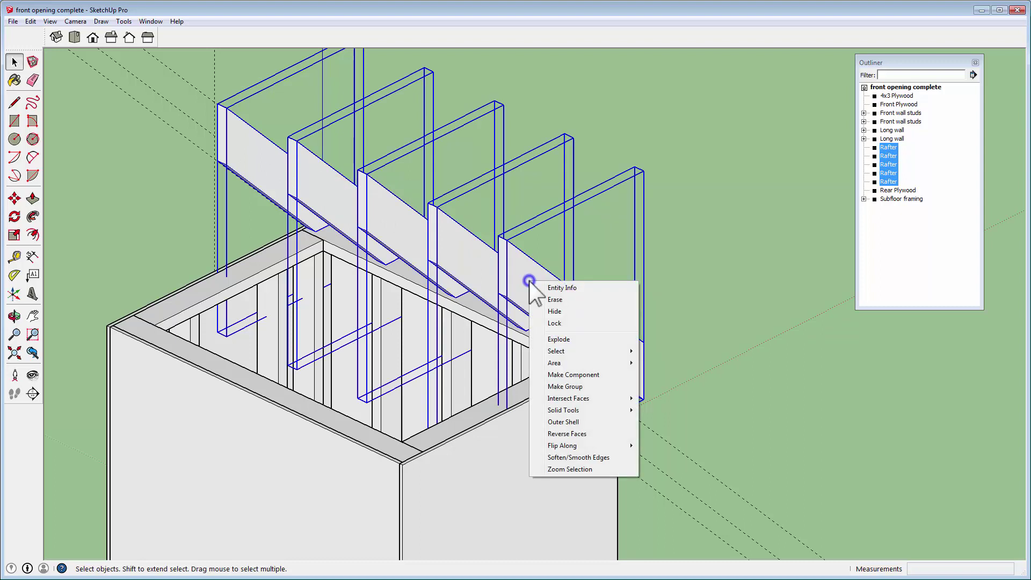
click(554, 386)
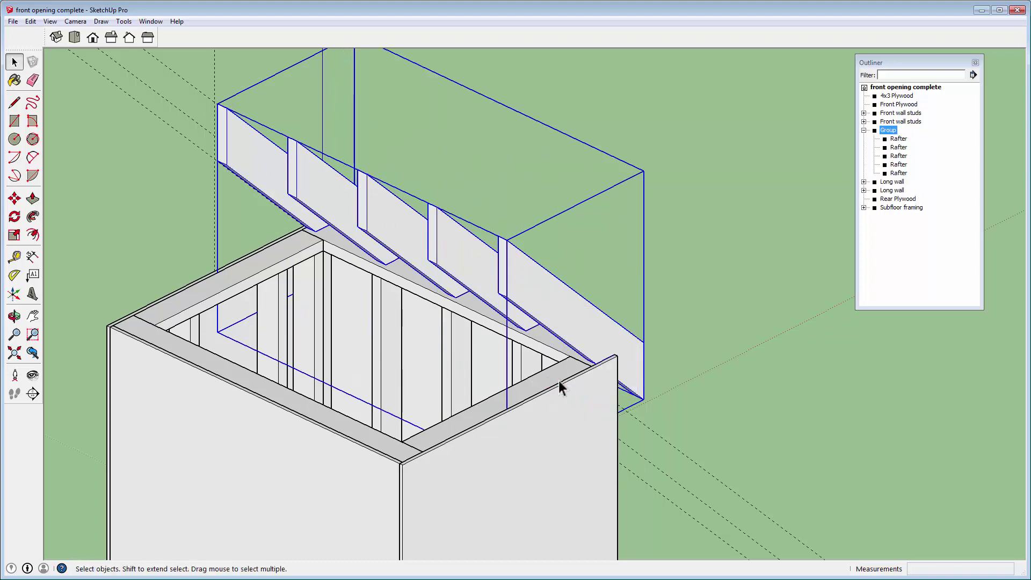
Step: Rename the new group 'Half Rafter Set' in the Outliner
right_click(888, 130)
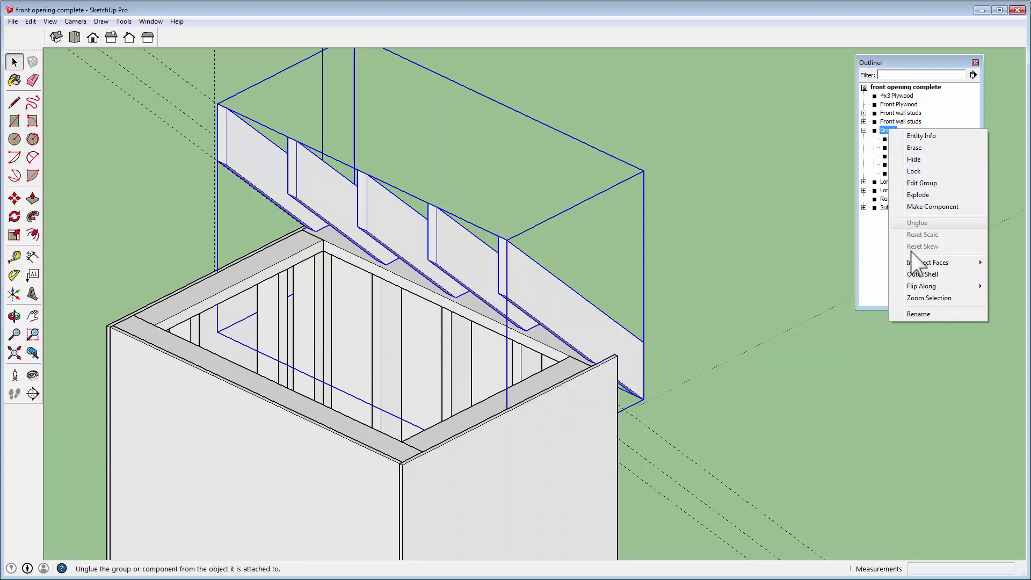
click(908, 313)
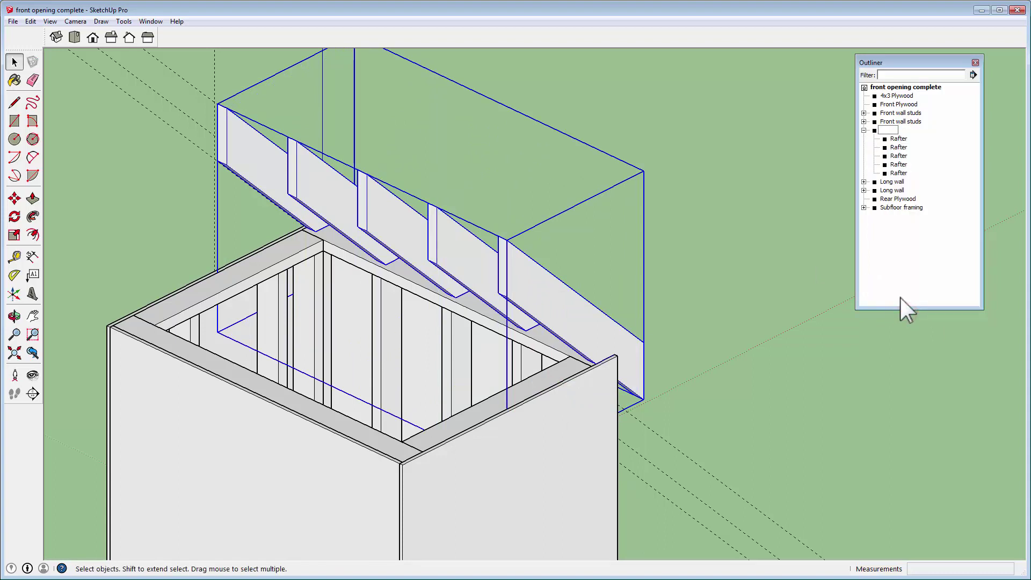
text(Half Rafter Set)
key(Return)
Step: Copy the Half Rafter Set and place the copy beside the original along the red axis
key(m)
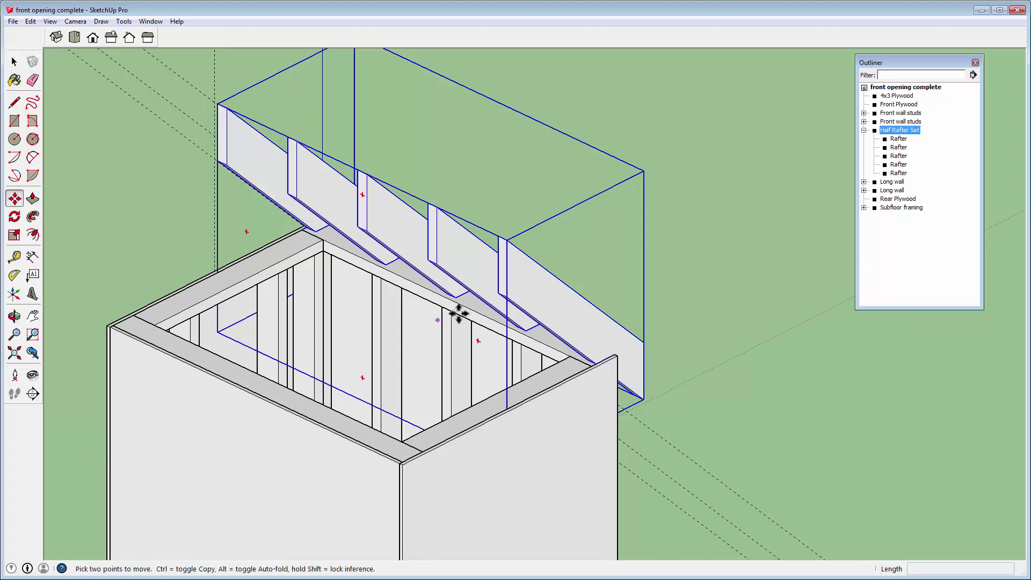
click(556, 297)
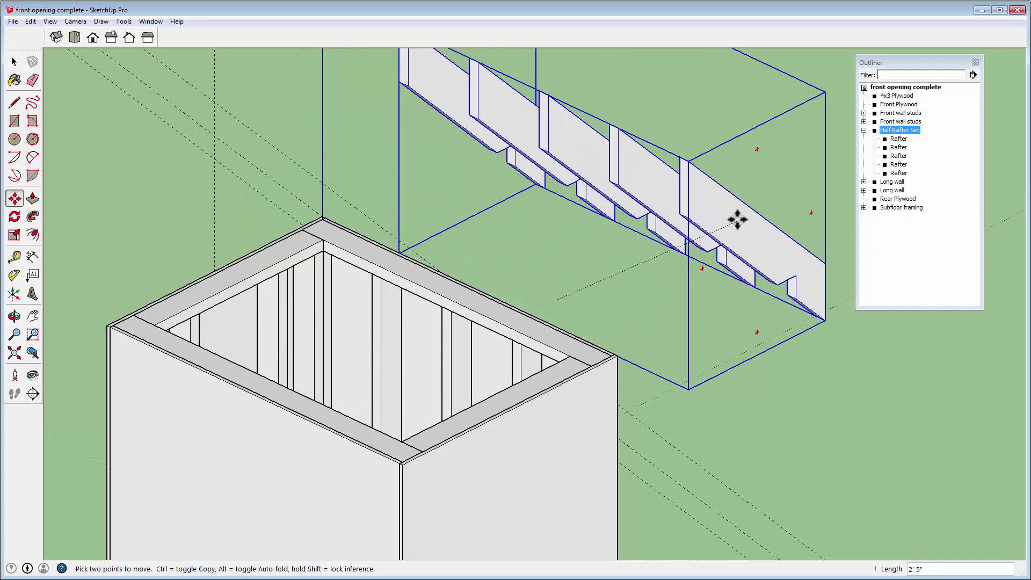
key(ctrl)
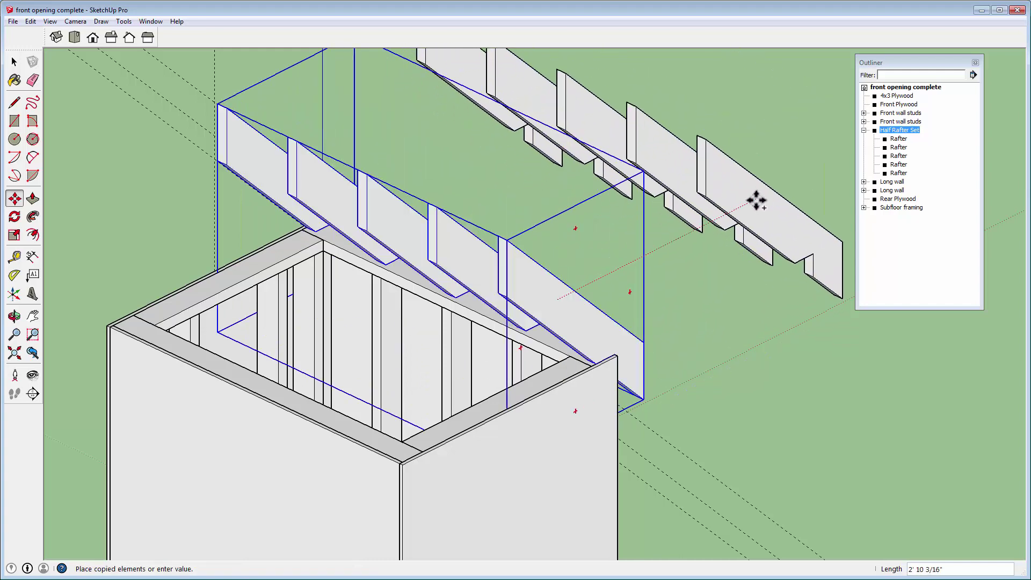
click(756, 201)
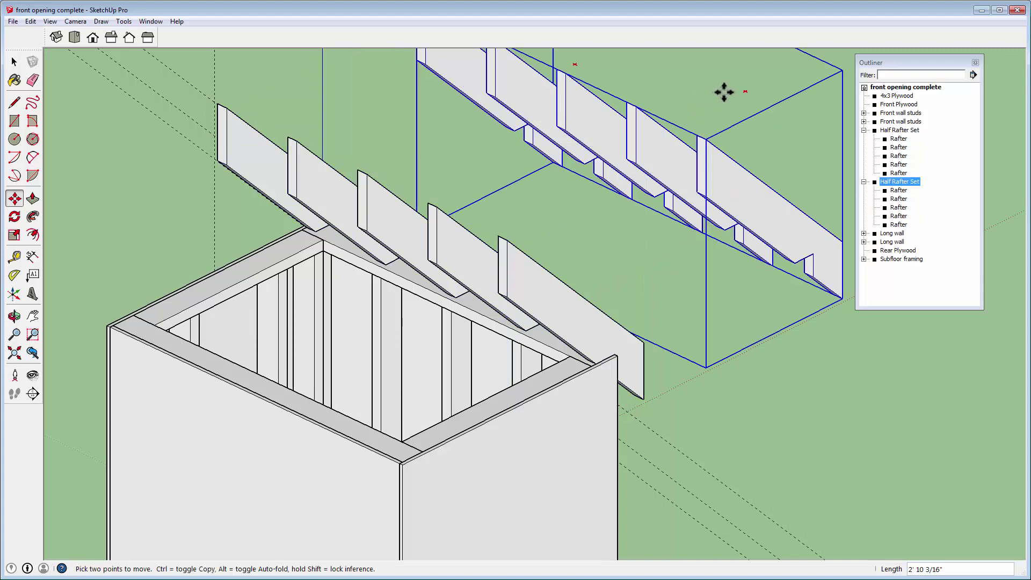
Step: Rotate the copied Half Rafter Set by -90° so its rafters slope the other way
key(q)
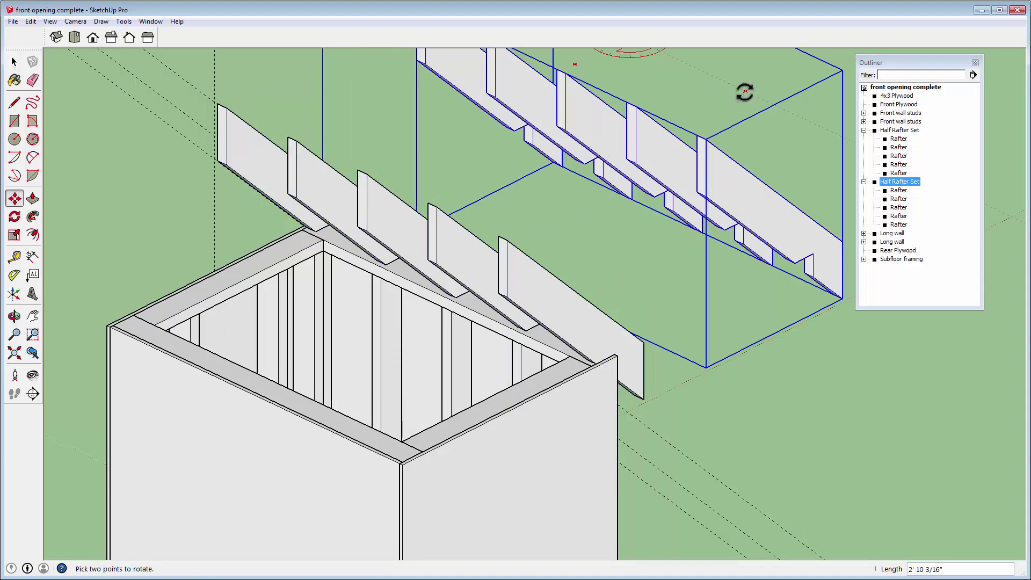
shift+middle_drag(744, 92, 556, 367)
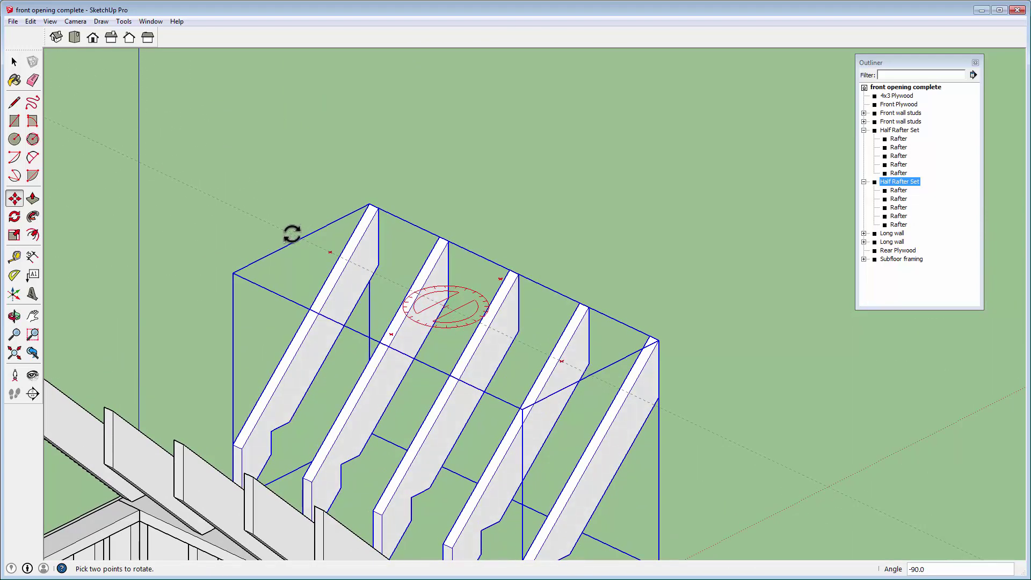
click(292, 234)
Step: Move the rotated rafter set onto the opposite wall's corner so it meets the first at the ridge
key(m)
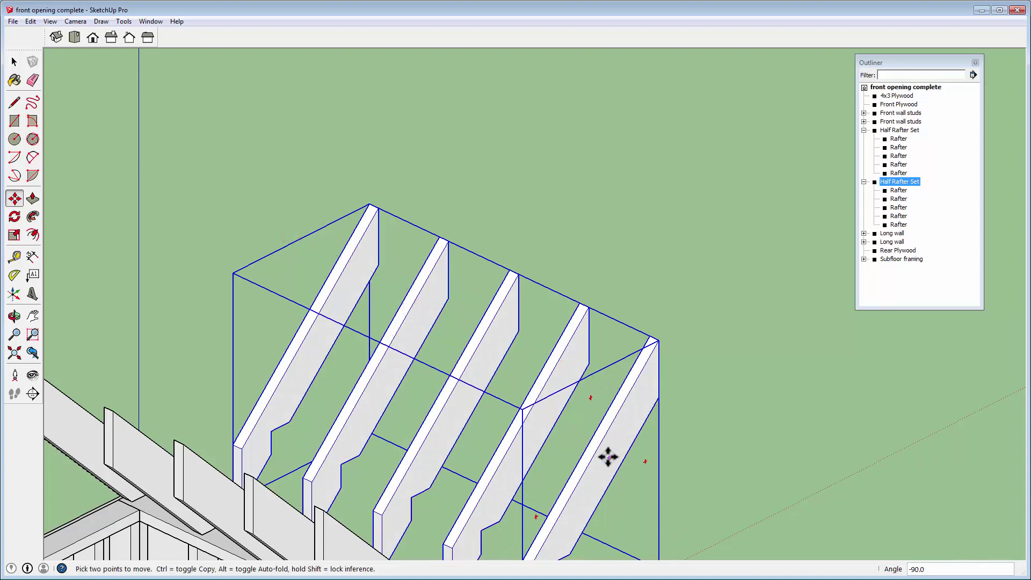
scroll(607, 456, down, 3)
shift+middle_drag(589, 491, 635, 246)
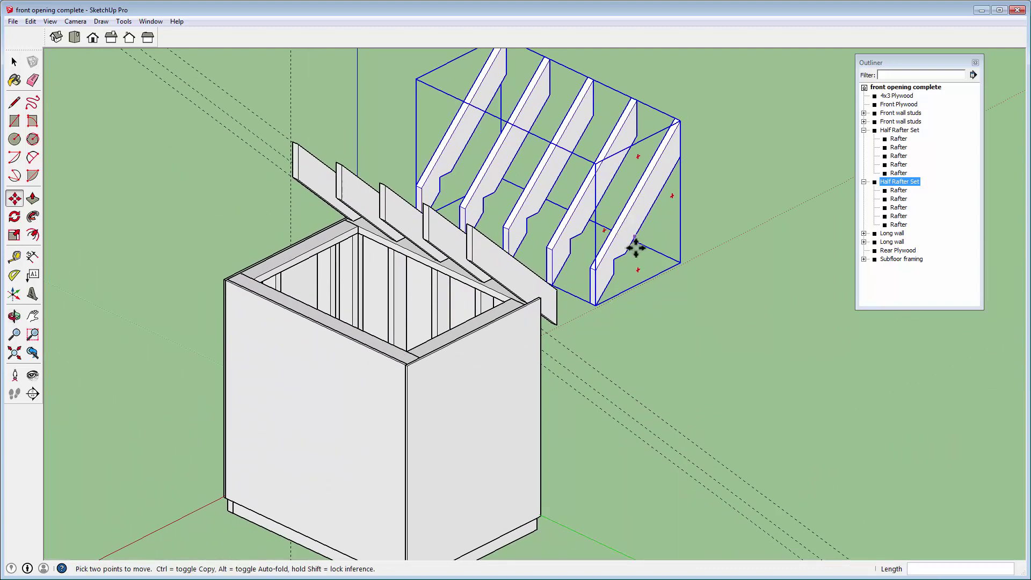
scroll(653, 270, up, 2)
scroll(654, 270, up, 1)
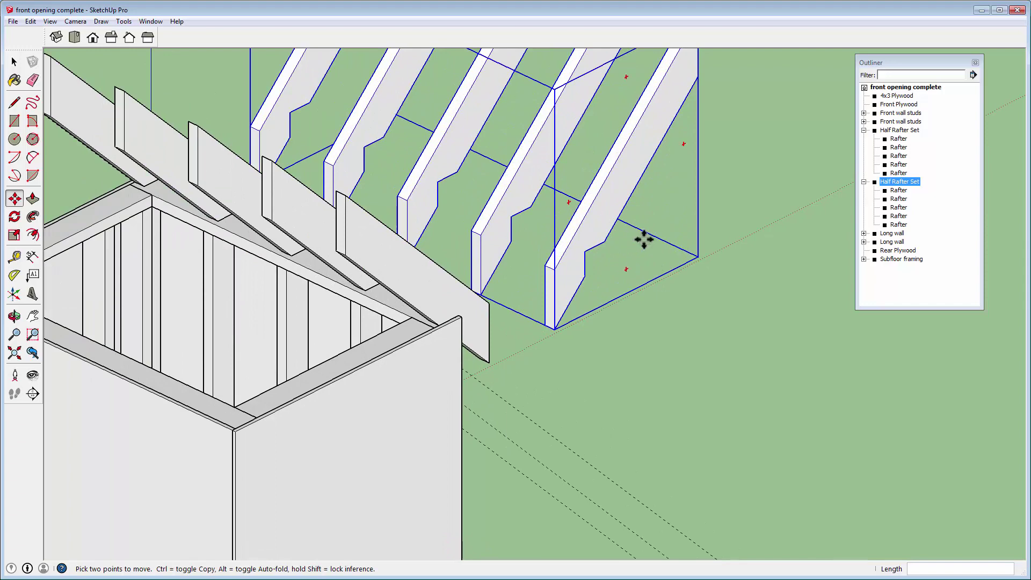
scroll(592, 266, up, 1)
click(594, 283)
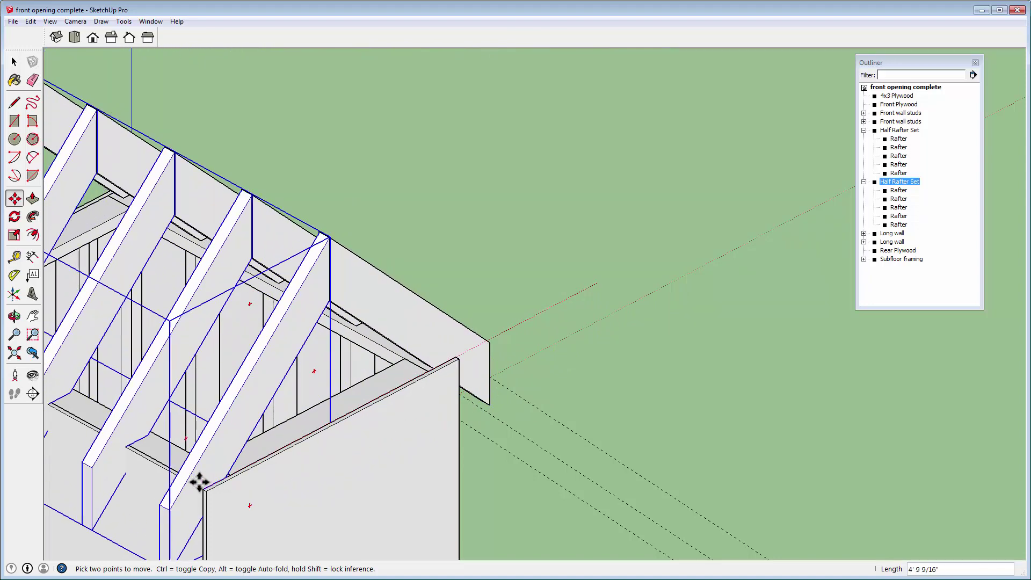
scroll(198, 482, up, 2)
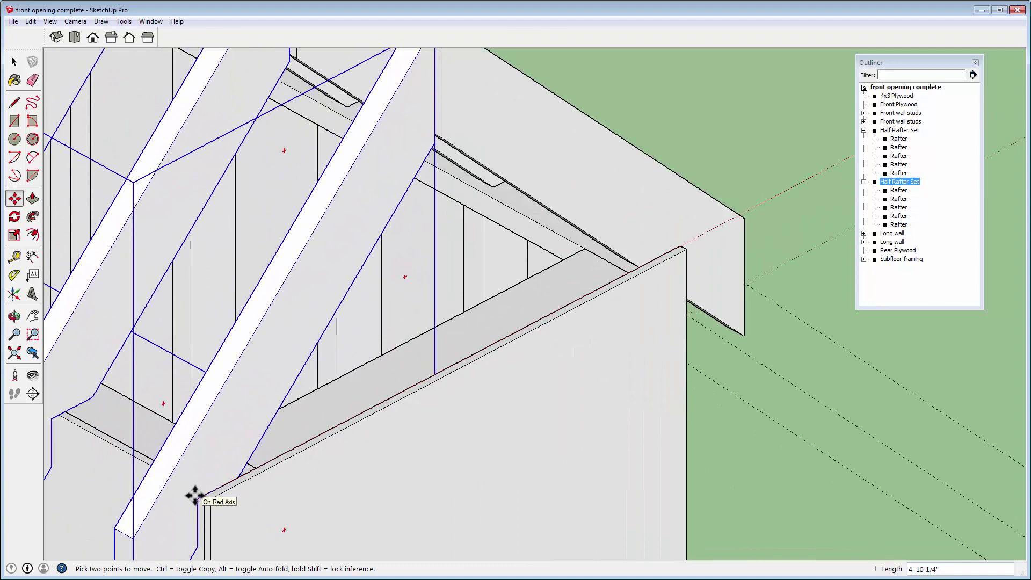
scroll(194, 493, up, 3)
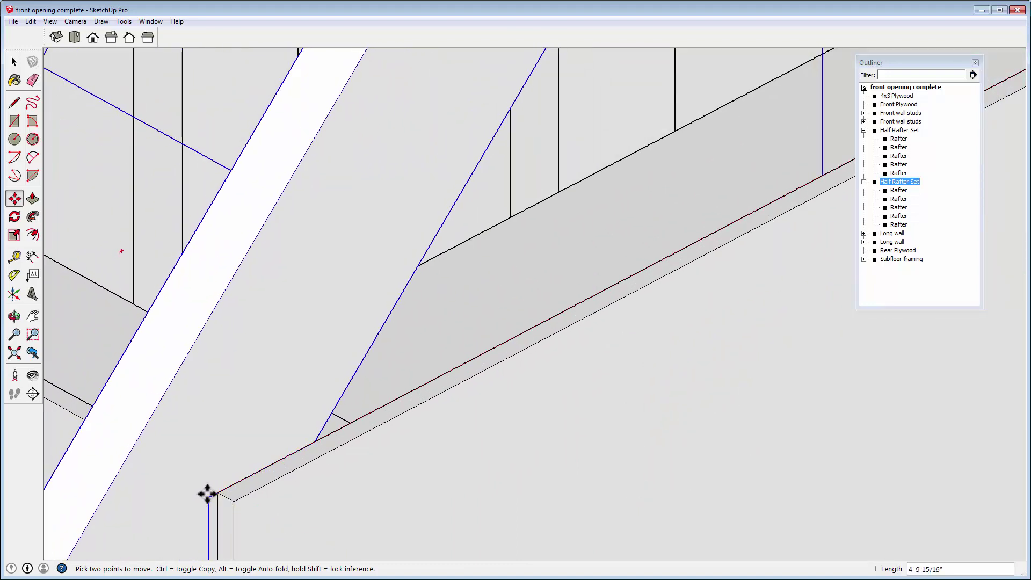
click(214, 492)
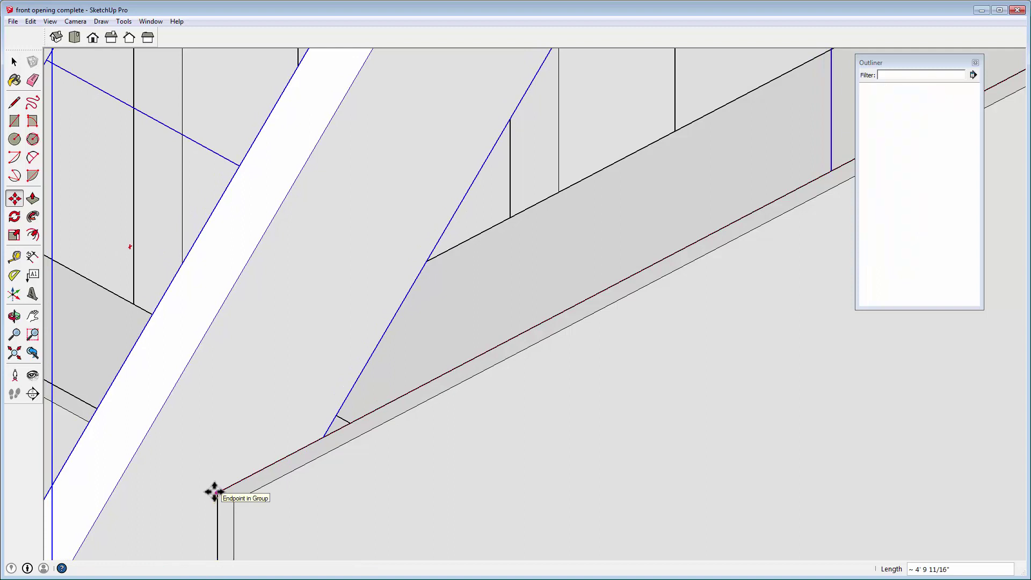
Step: Check the roof in Front view with Zoom Extents, then orbit back to 3D
click(93, 37)
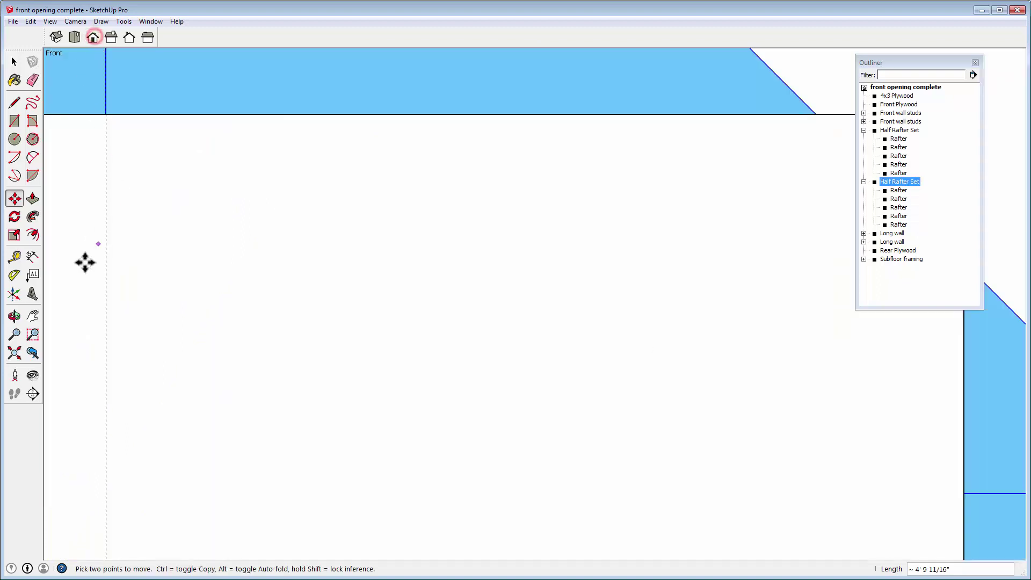
click(14, 352)
key(o)
drag(821, 328, 591, 467)
key(m)
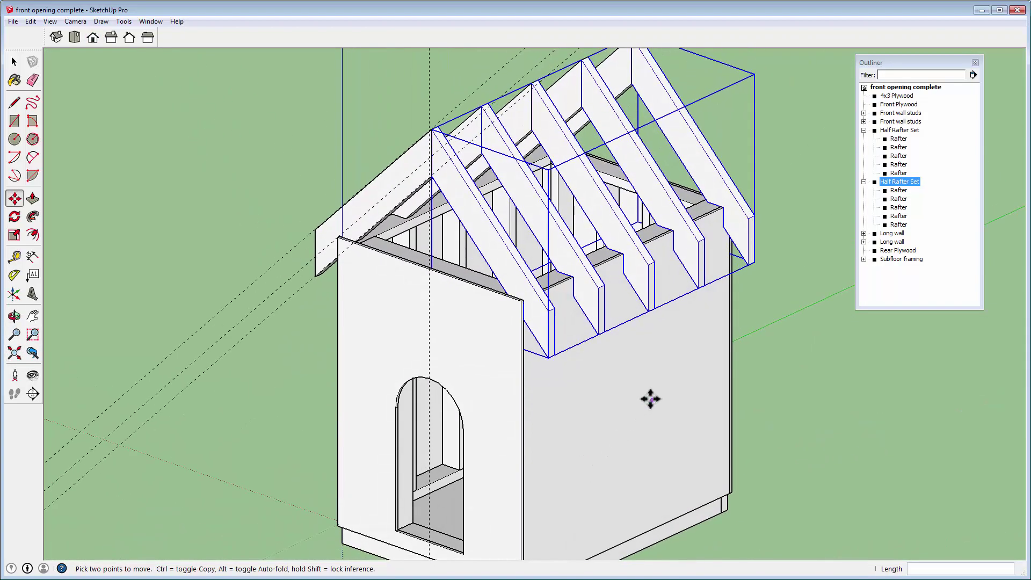